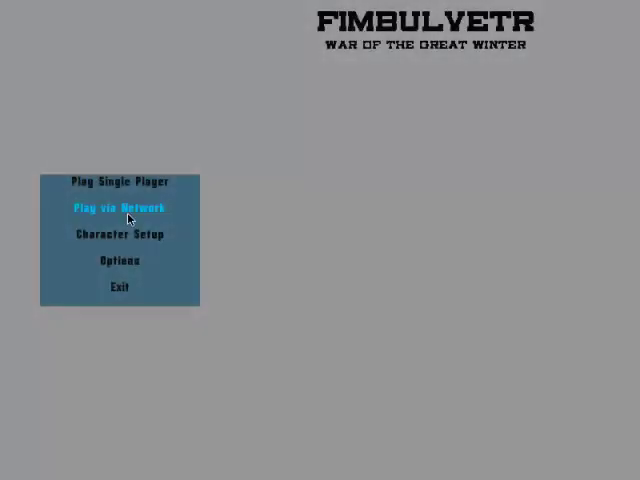
- Choose network play and join the match as a client
left_click(129, 214)
left_click(310, 250)
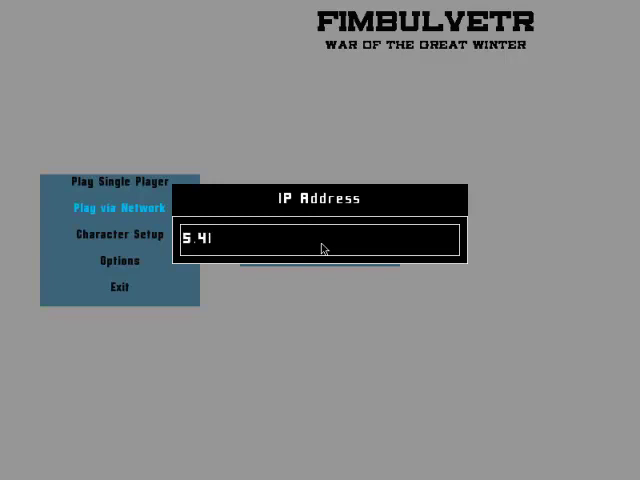
type("254.")
type("34")
- Connect to the host and create the character Dude with Air Rush
key("Return")
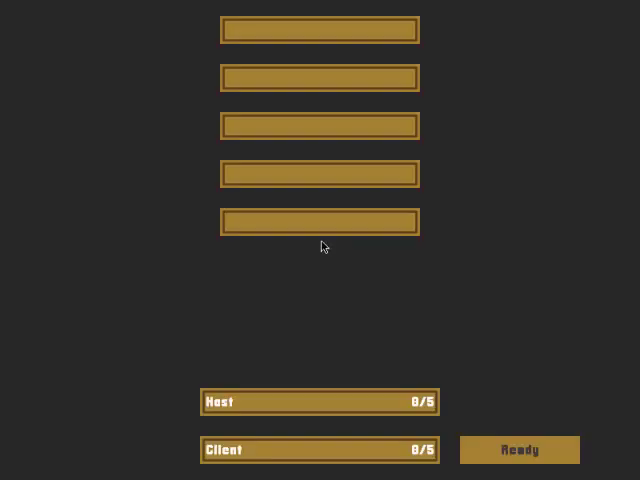
left_click(304, 36)
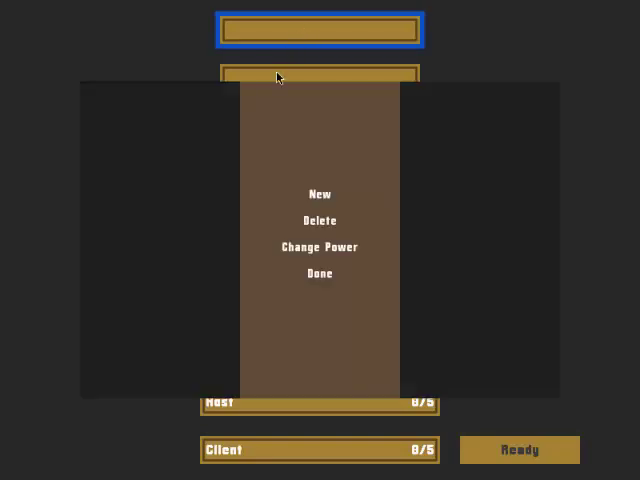
left_click(320, 196)
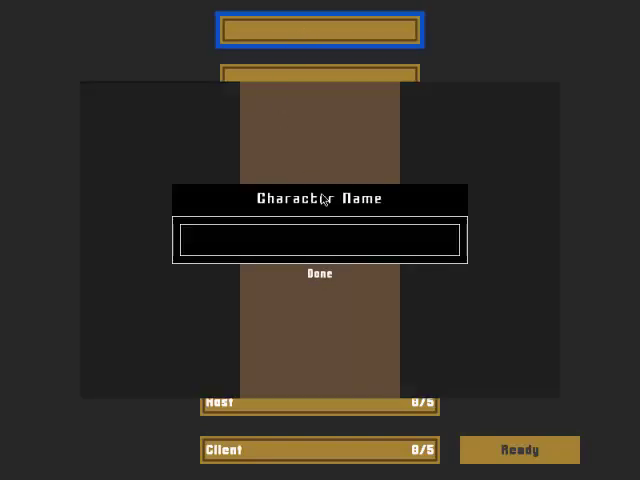
key("Return")
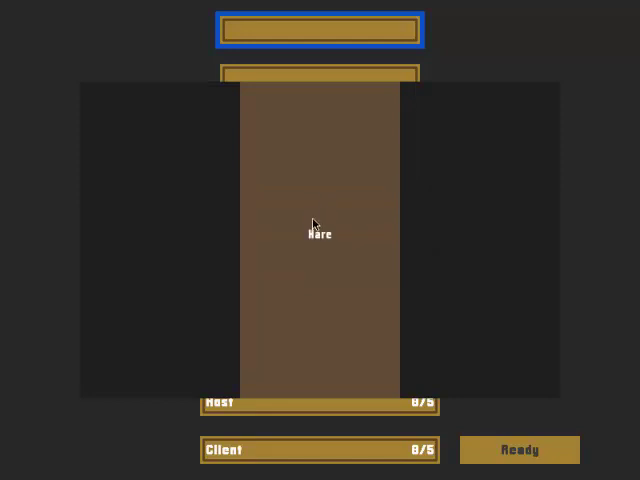
left_click(316, 236)
- Create characters Guy and Man, each with the Air Rush power
left_click(318, 199)
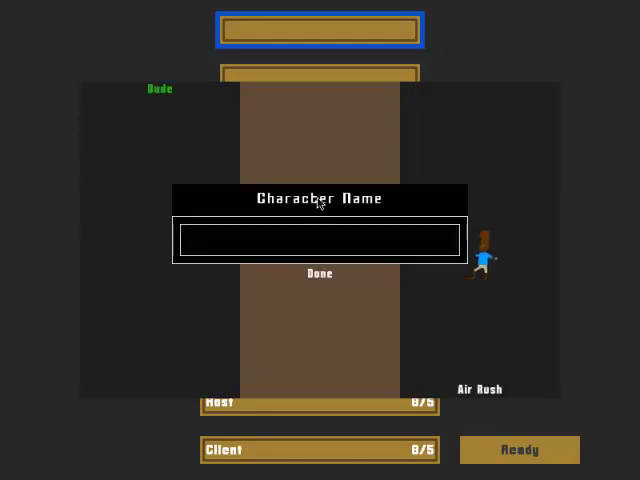
type("Guy")
key("Return")
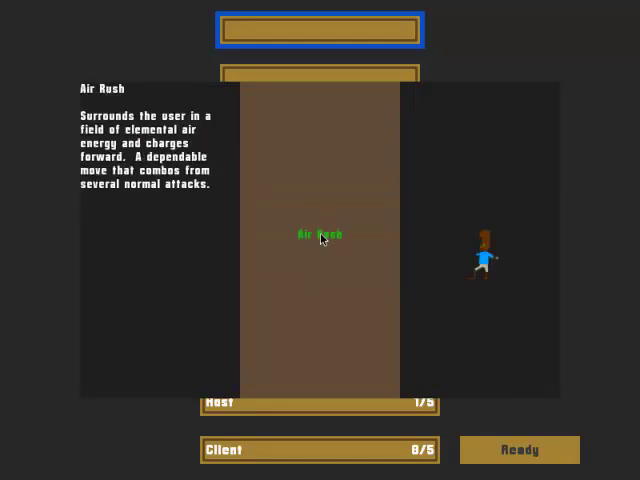
left_click(321, 236)
left_click(319, 203)
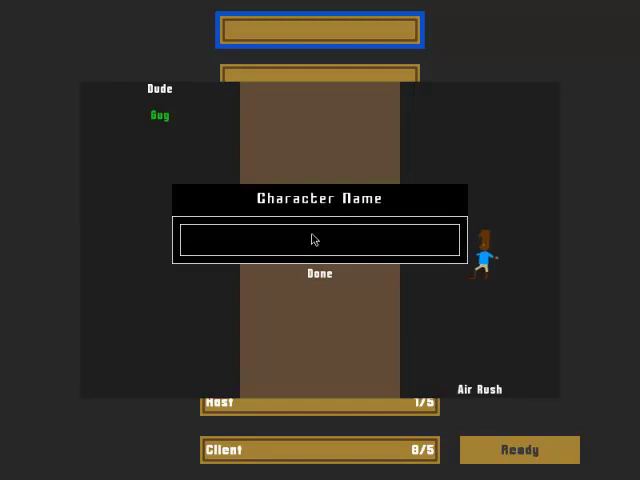
key("Return")
left_click(316, 244)
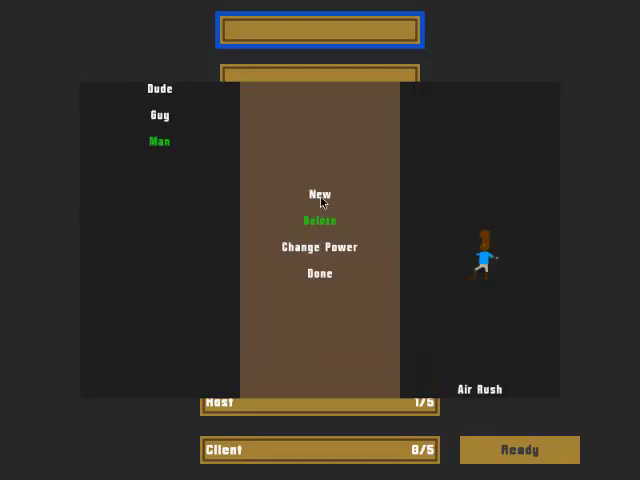
- Create characters Homey-G and Skillet, each with the Air Rush power
left_click(321, 200)
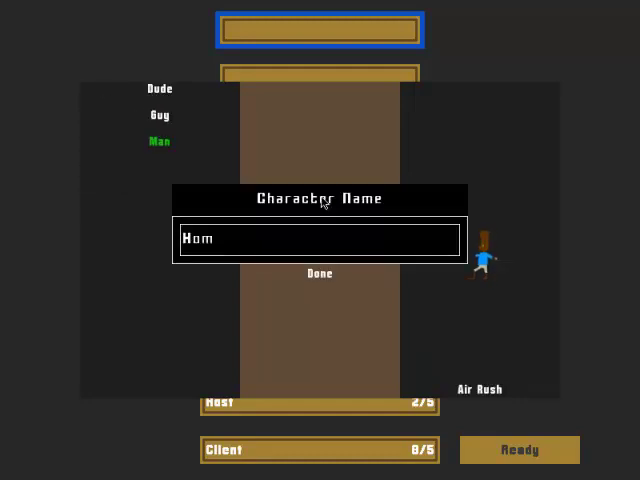
key("Return")
left_click(320, 238)
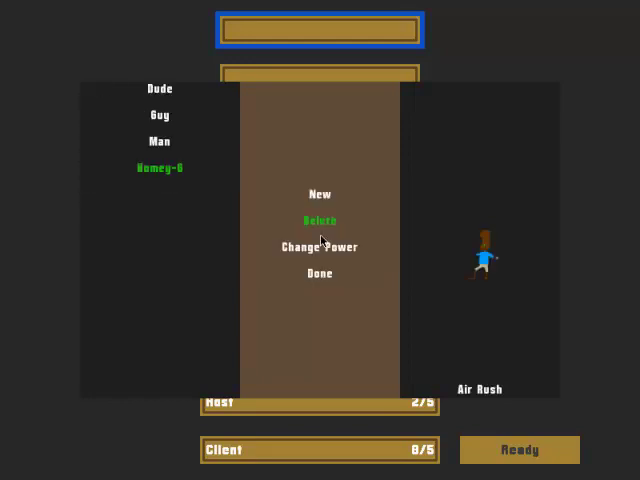
left_click(321, 203)
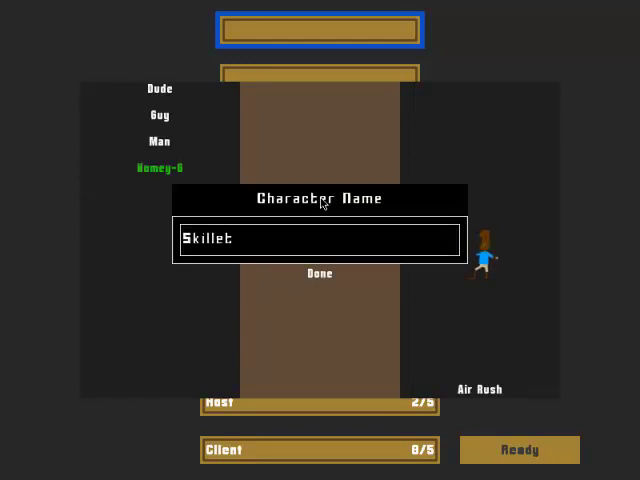
type("let")
key("Return")
left_click(319, 238)
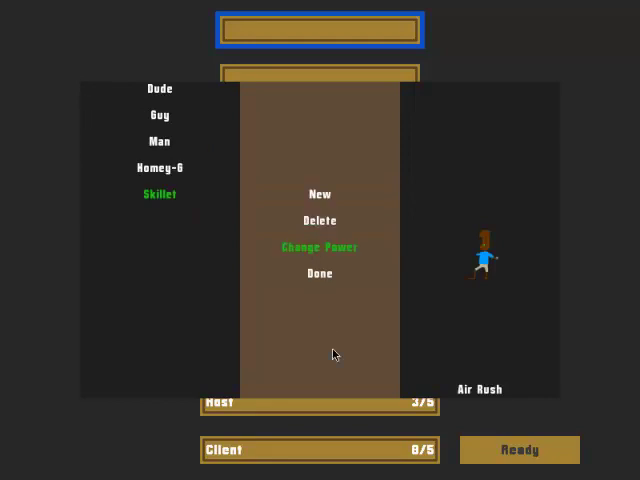
- Assign Guy to the second slot and Man to the third slot
left_click(318, 276)
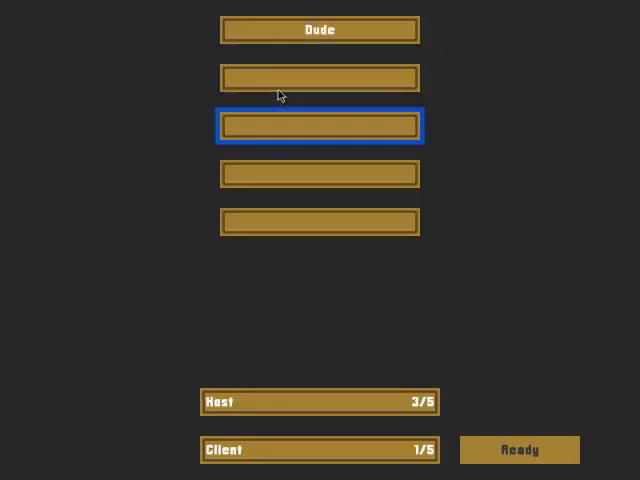
left_click(277, 84)
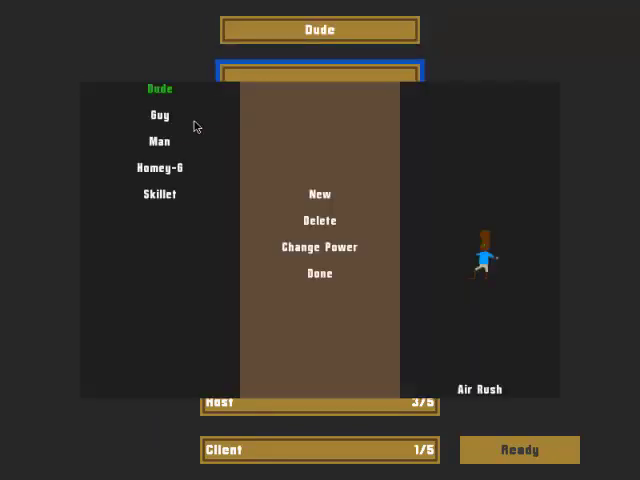
left_click(300, 273)
left_click(275, 134)
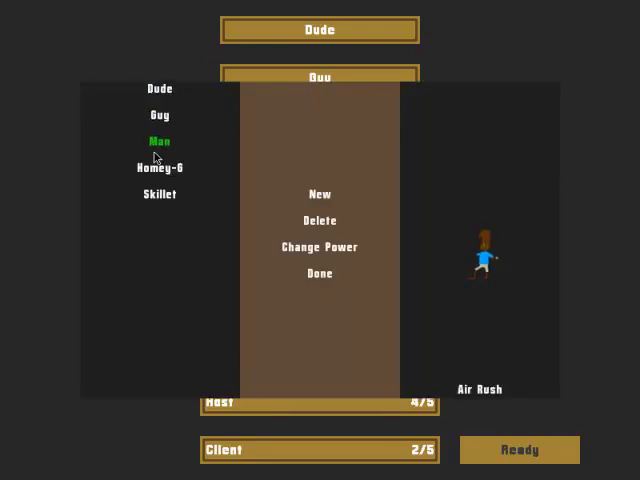
left_click(320, 276)
- Assign Homey-G to slot four and Skillet to slot five, cancelling an accidental Dude deletion
left_click(310, 169)
left_click(163, 172)
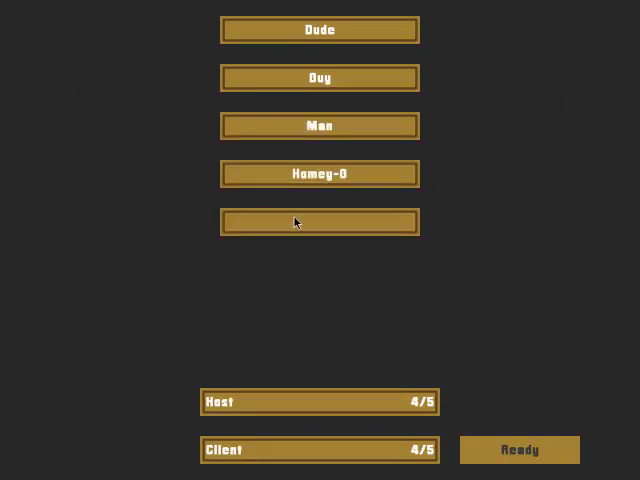
left_click(296, 221)
left_click(305, 221)
left_click(318, 250)
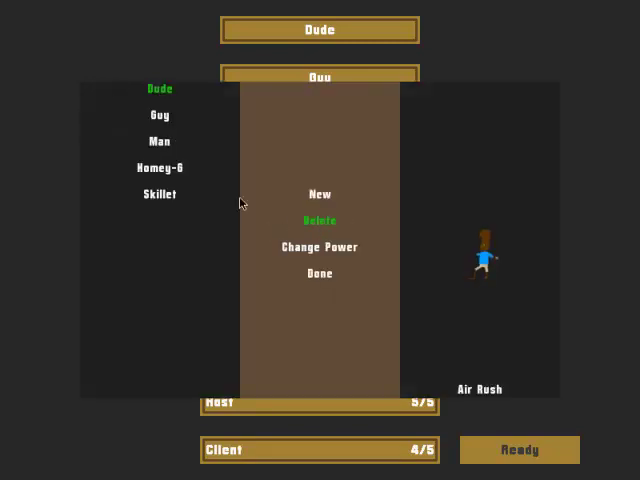
left_click(305, 274)
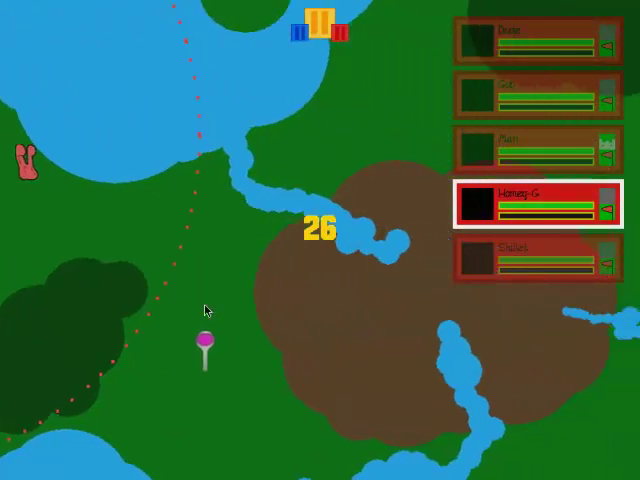
- Set a map destination, then select Guy's unit so it reaches Bob
left_click(160, 211)
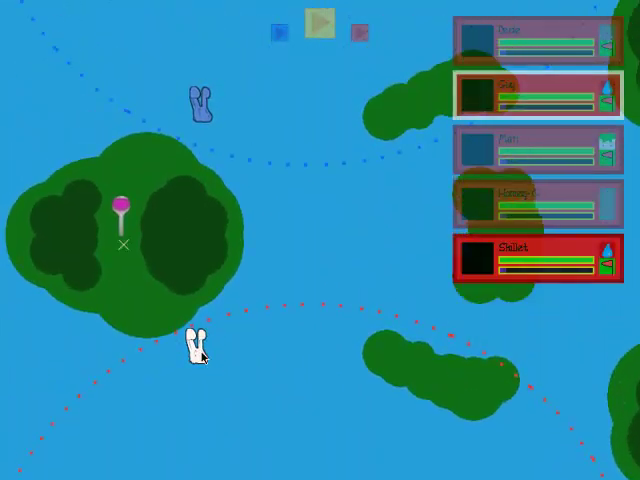
left_click(200, 355)
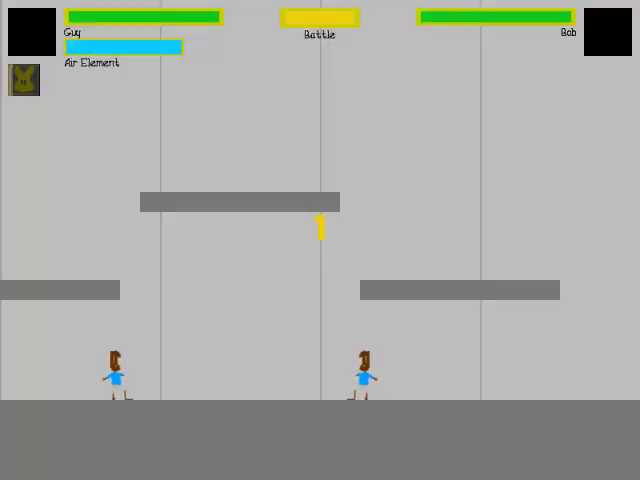
- Fight Bob as Guy with charges, a heavy hit, air slashes and platform jumps
key("Right")
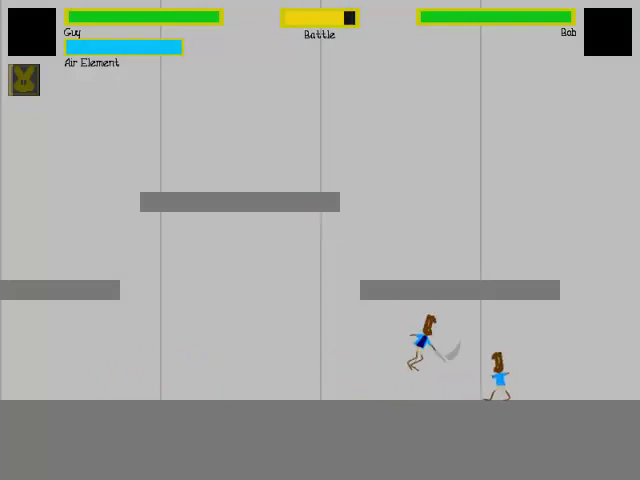
key("Left")
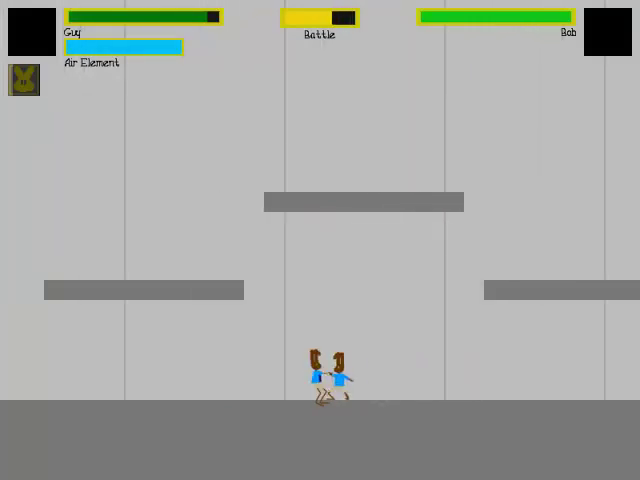
key("Left")
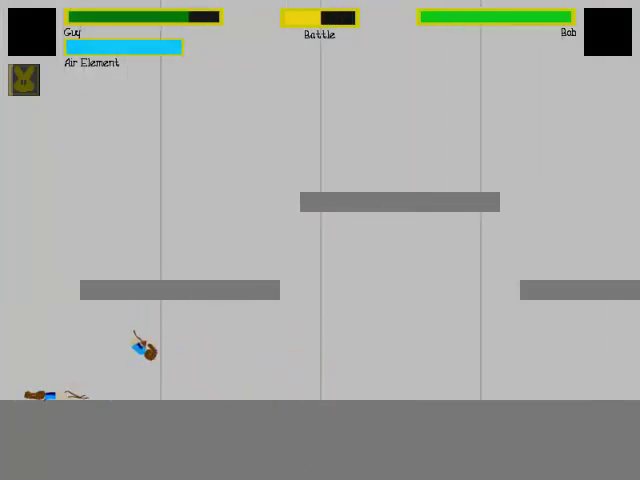
key("Right")
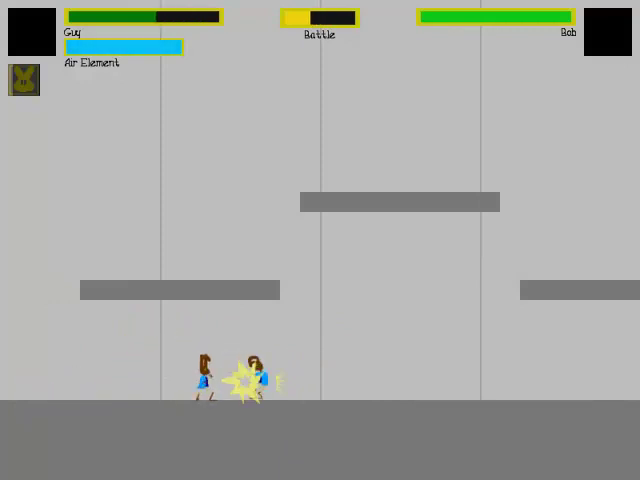
key("Left")
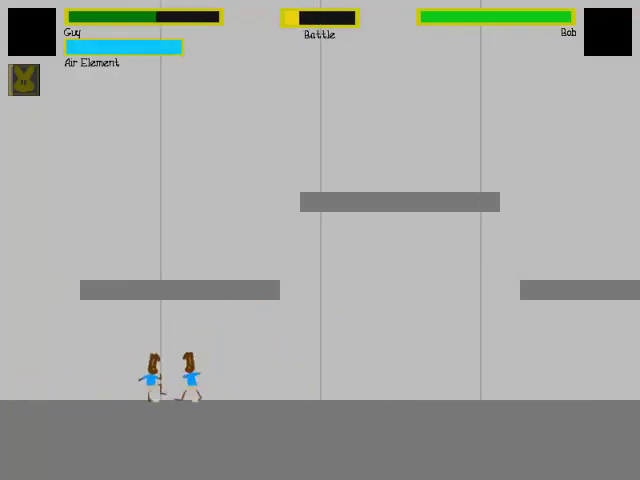
key("z")
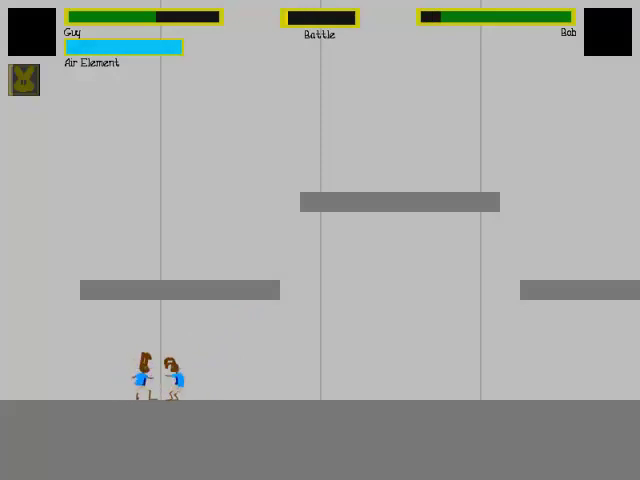
key("Left")
key("x")
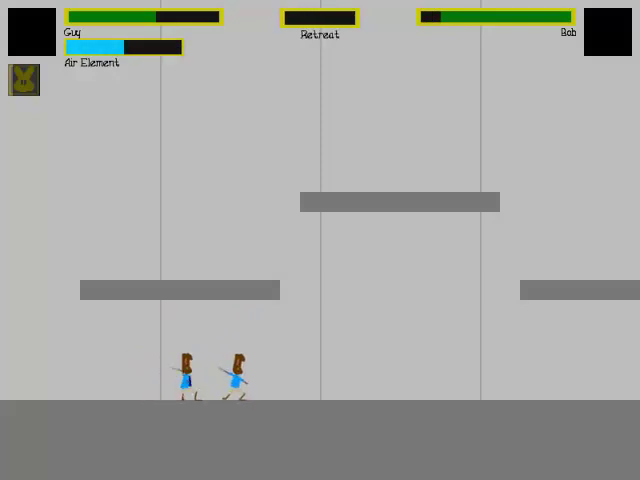
key("Up")
key("x")
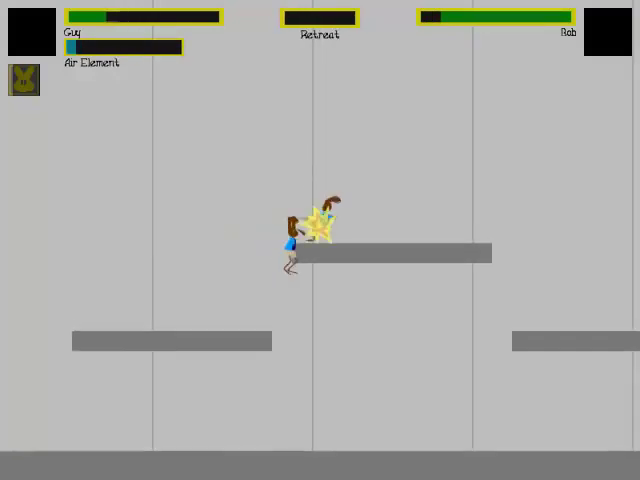
key("Up")
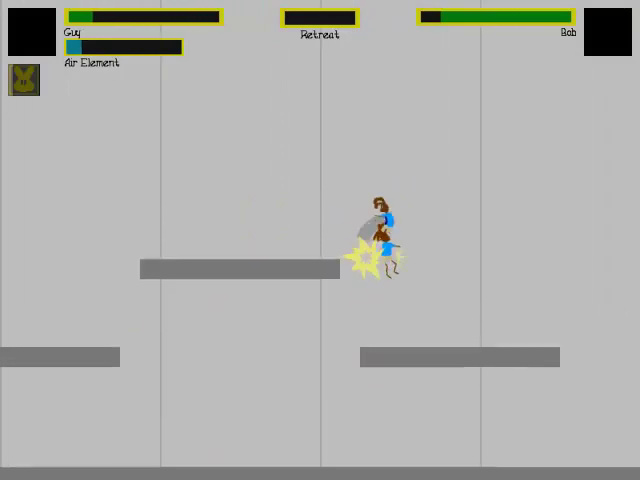
key("Right")
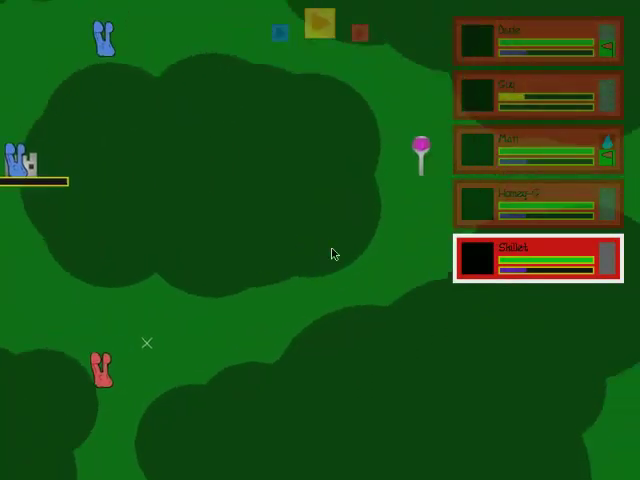
- Route Homey-G through two map waypoints into the enemy Guy
left_click(403, 263)
left_click(426, 169)
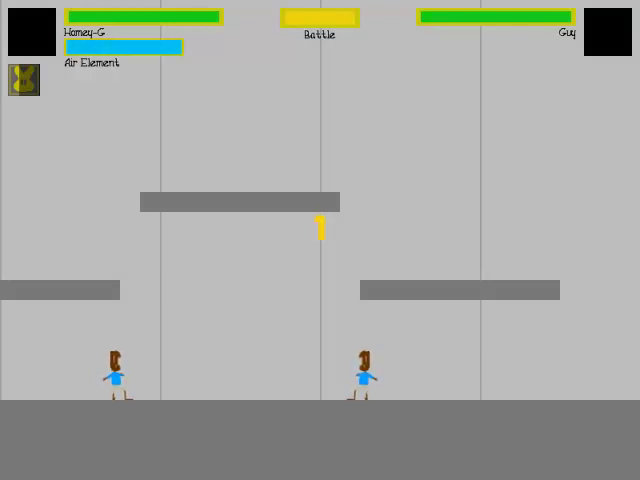
- Rush Guy with air attacks, then retreat, jump and strike from the middle platform
key("Right")
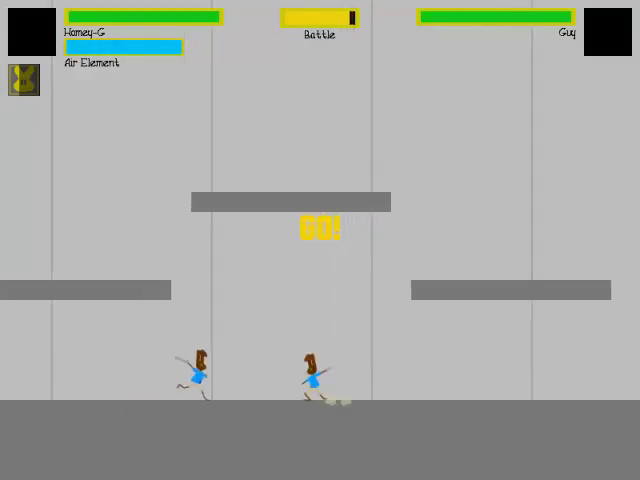
key("x")
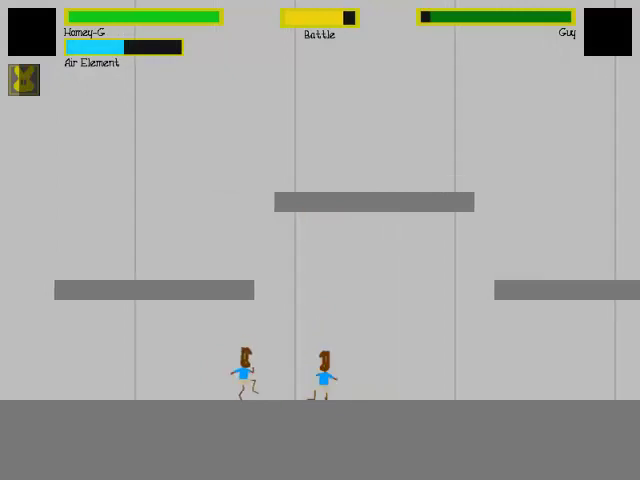
key("Right")
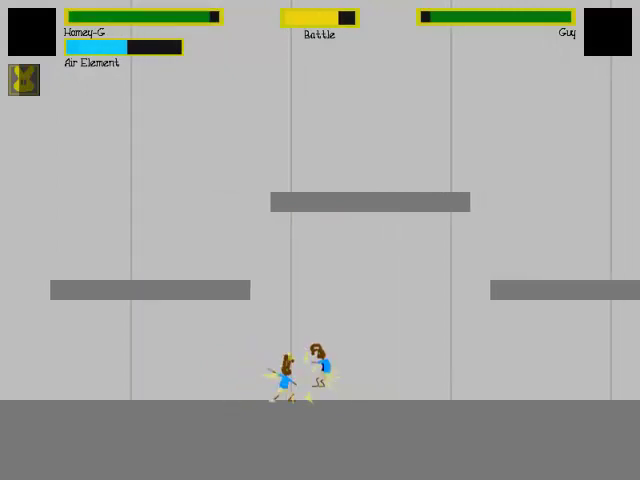
key("x")
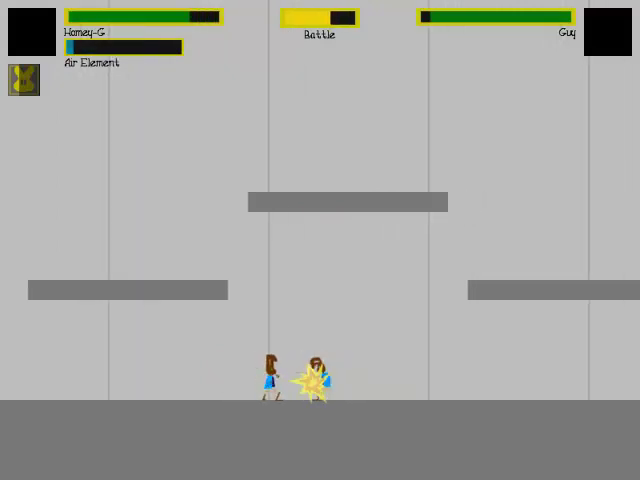
key("Left")
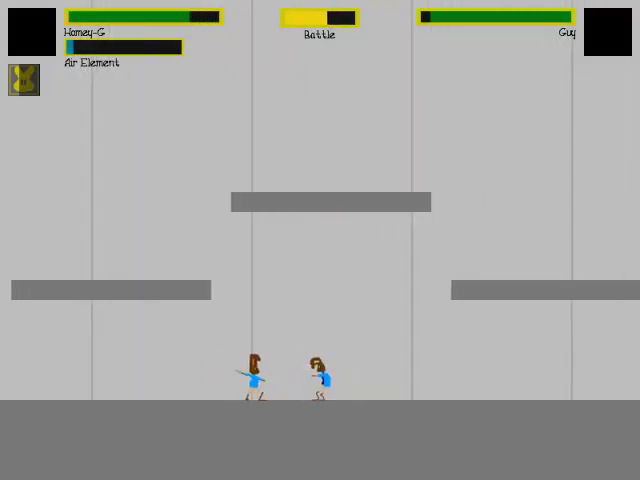
key("Up")
key("Right")
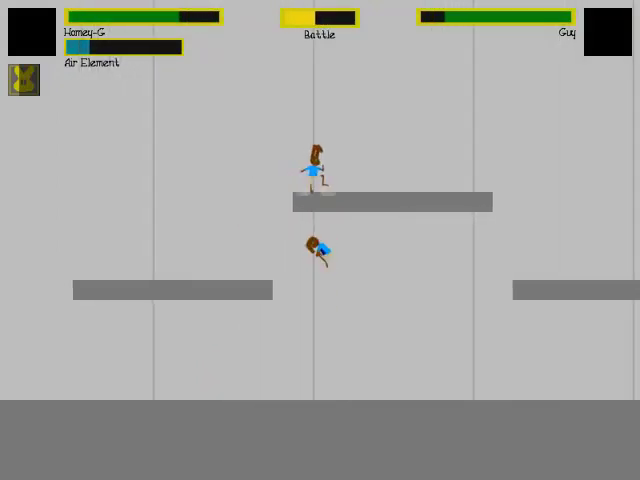
key("Down")
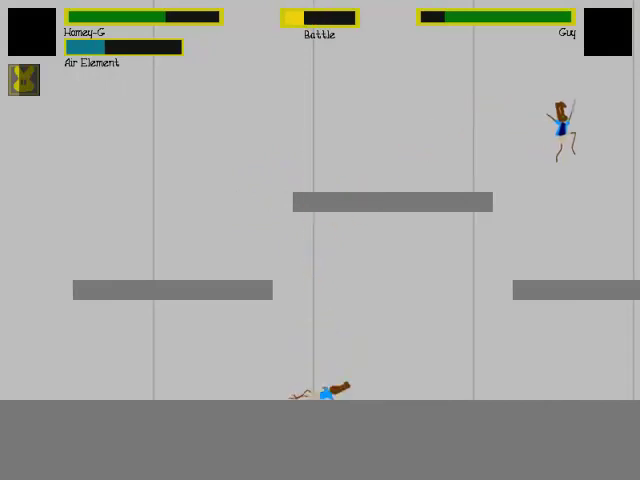
key("Up")
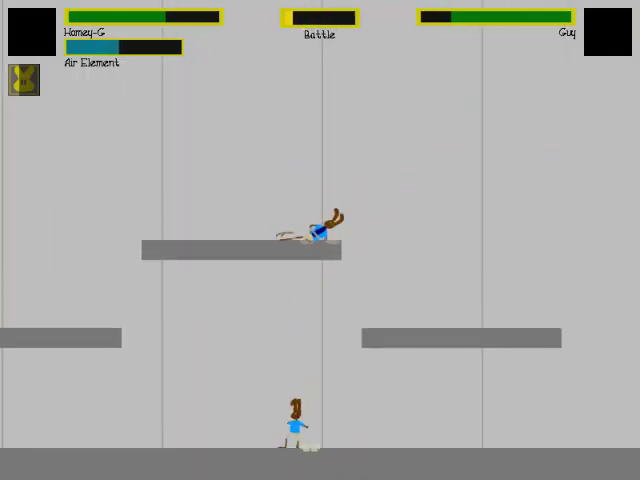
- Keep leaping and clashing with Guy in mid-air until FINISH! appears
key("Up")
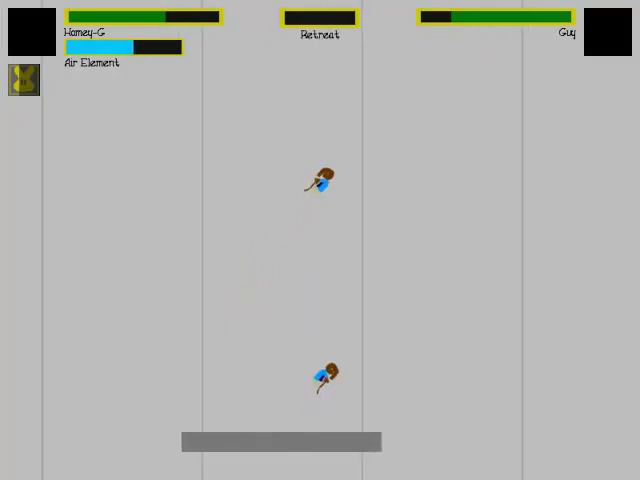
key("Up")
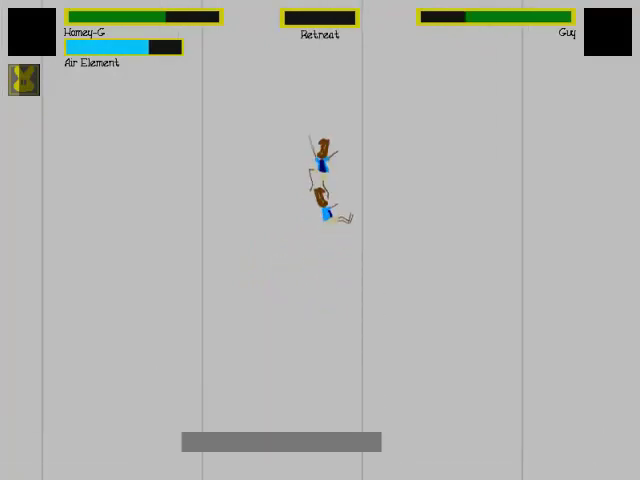
key("Up")
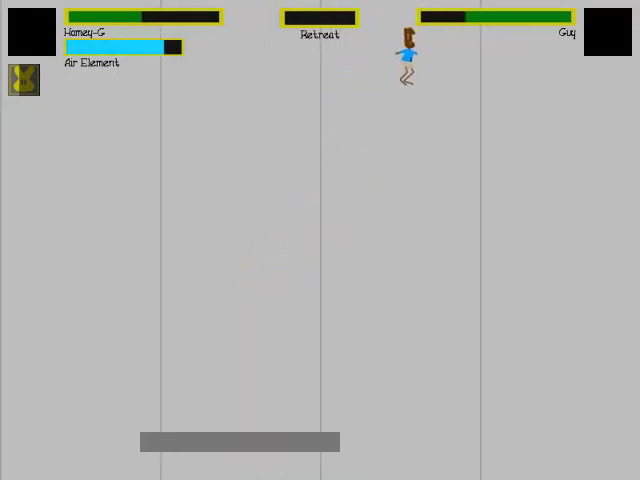
key("Up")
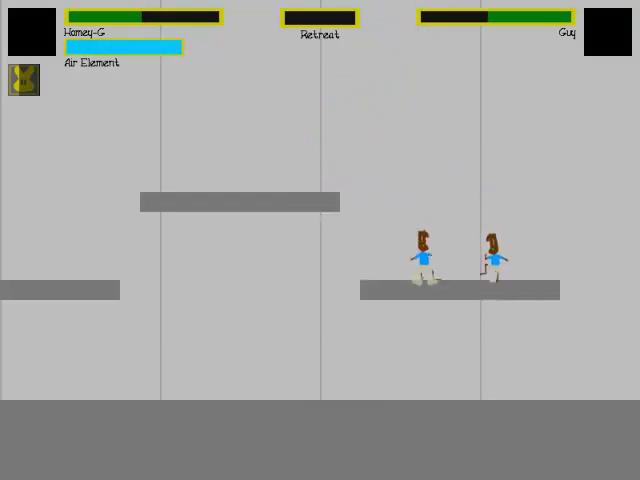
key("Up")
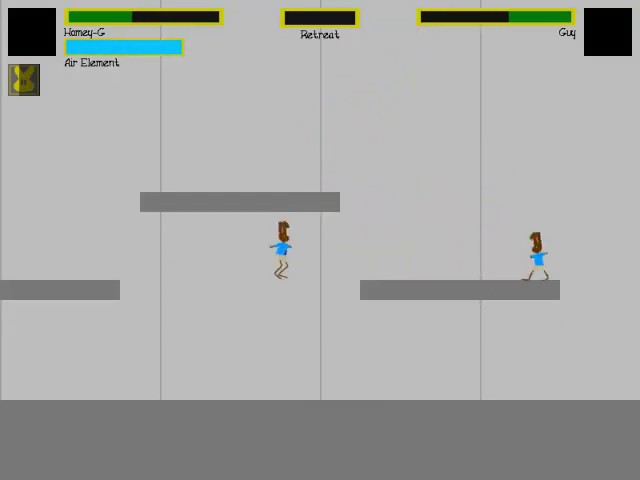
key("Up")
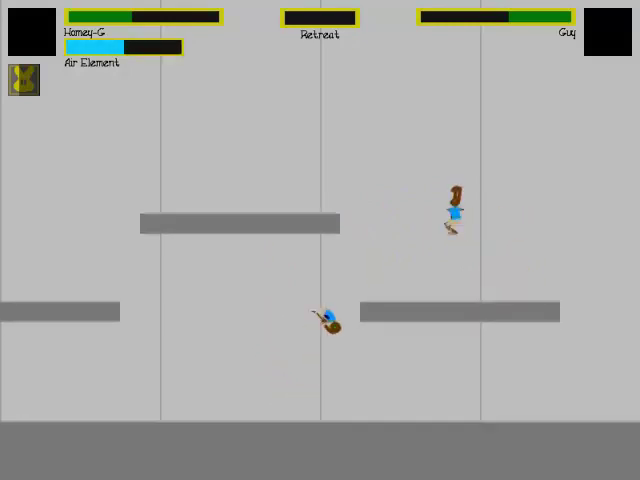
key("Up")
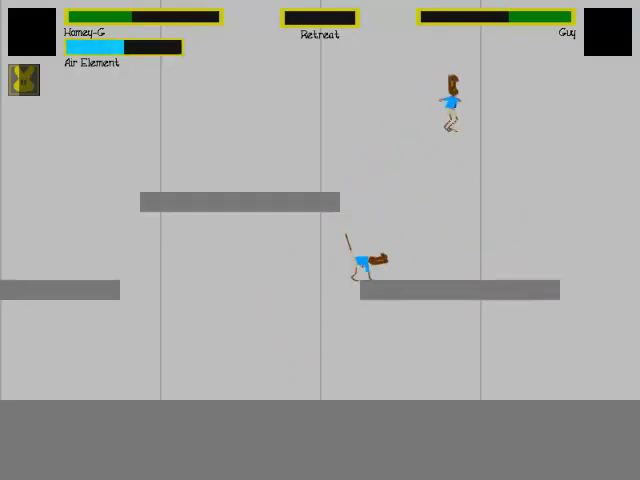
key("Up")
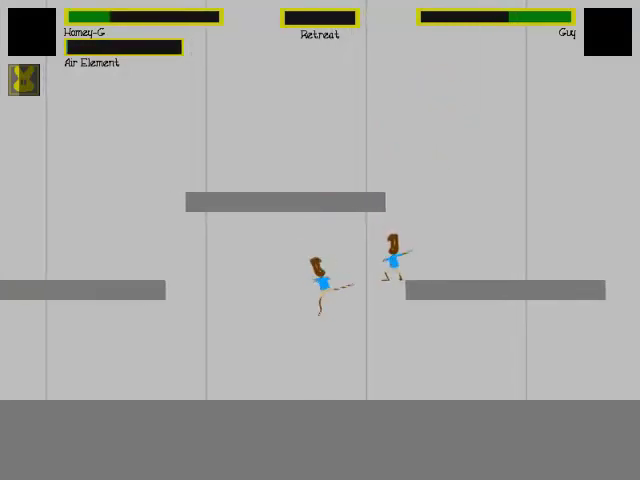
key("Up")
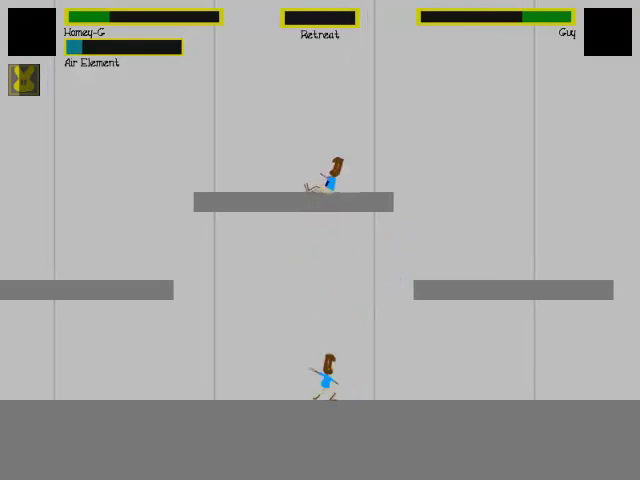
key("Up")
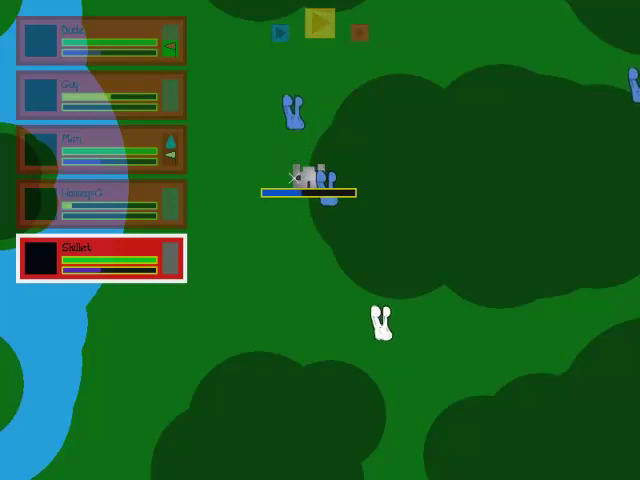
- Pan the map left to the river and back toward the fortress
key("Left")
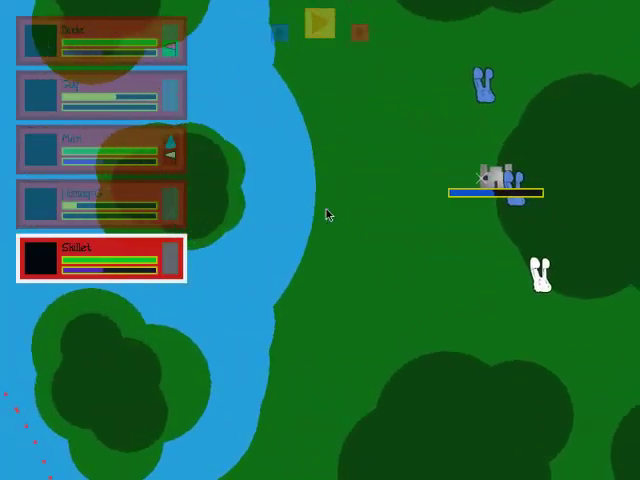
key("Right")
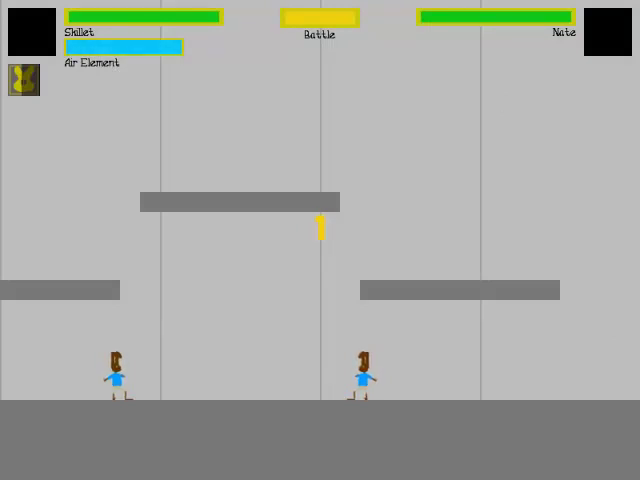
- Open Skillet's fight with kicks, a charge and an up-right air burst at Nate
key("Right")
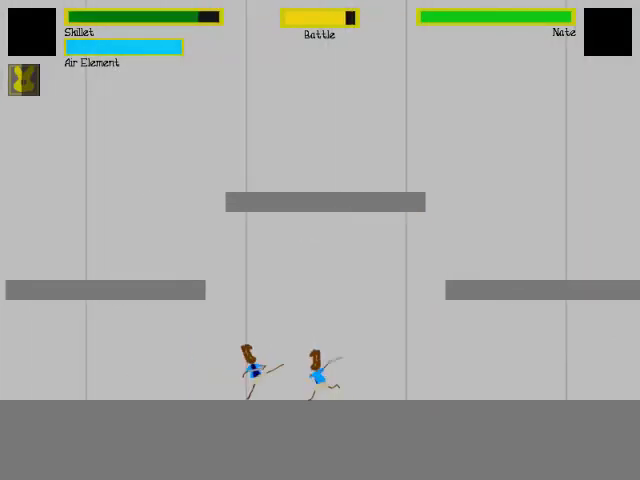
key("Right")
key("Right")
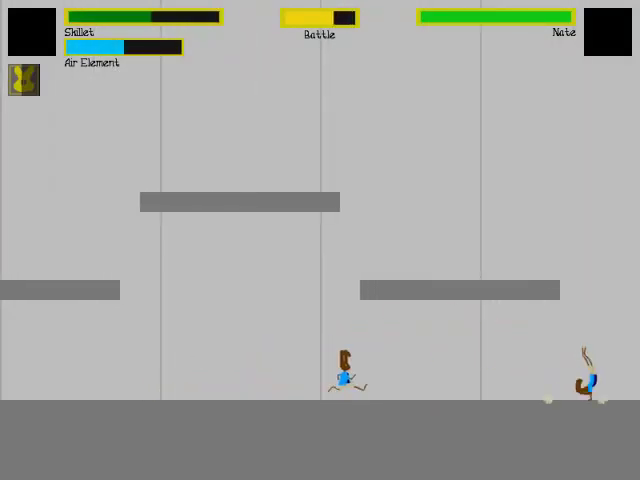
key("Left")
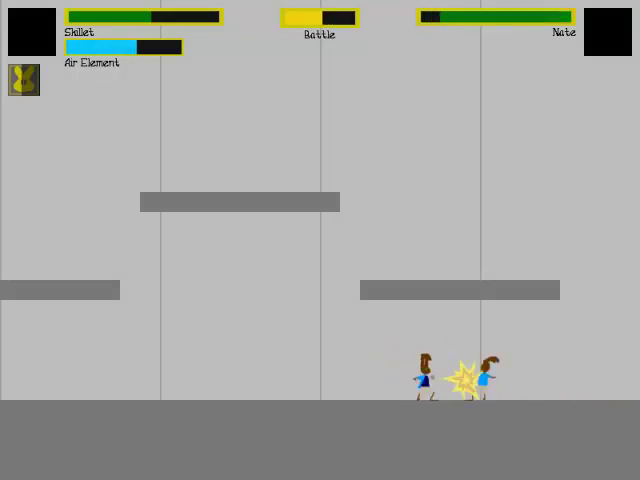
key("Up")
key("Left")
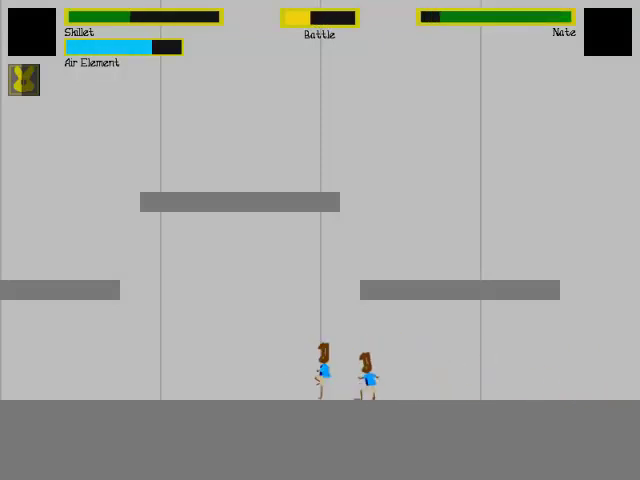
key("Up")
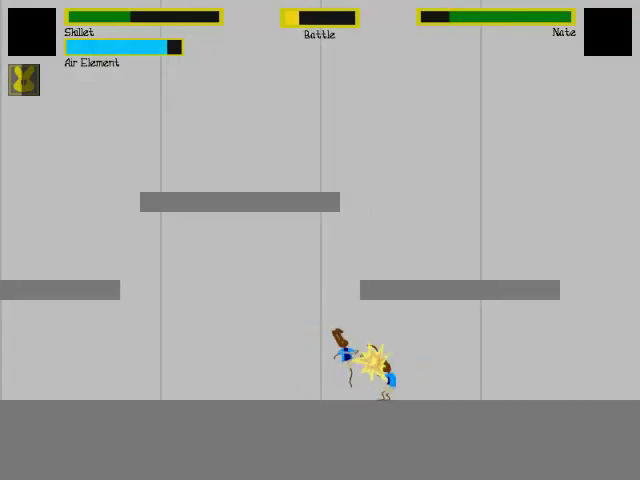
key("Right")
key("Up")
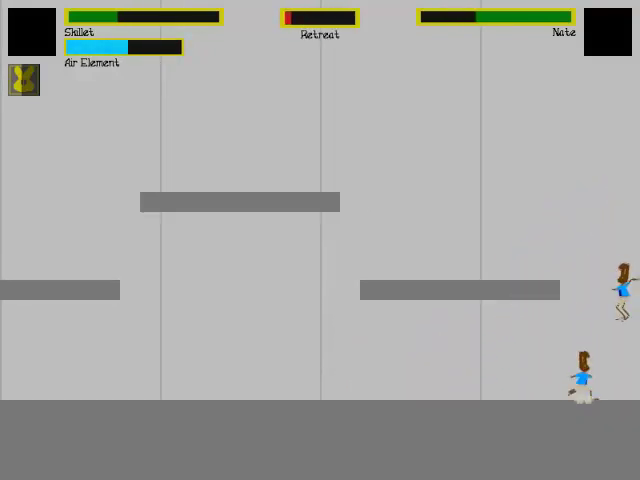
- Keep brawling with Nate across the platforms until Skillet's health empties
key("Left")
key("Right")
key("Up")
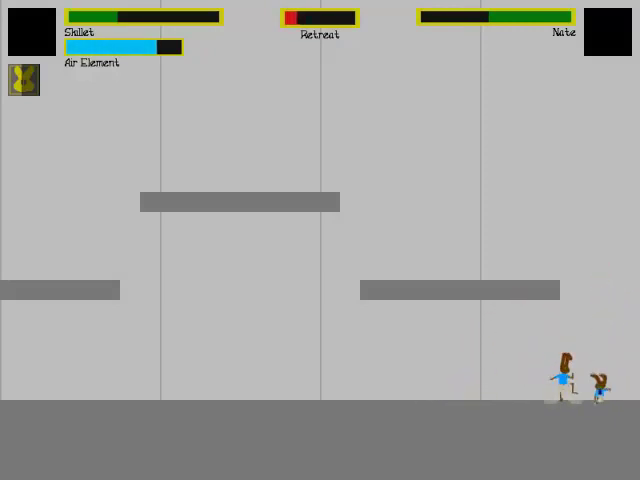
key("Up")
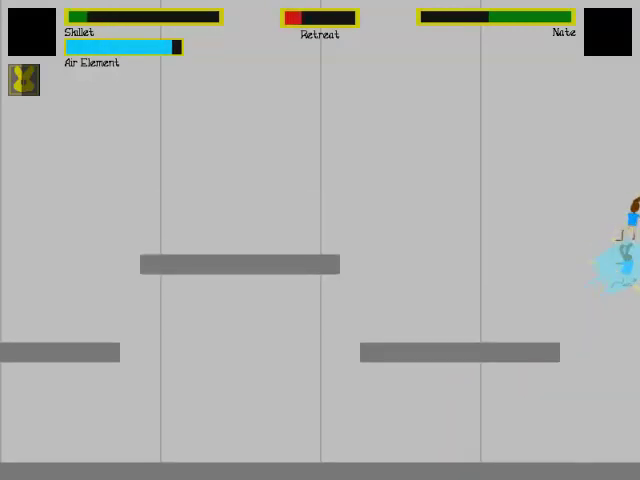
key("Up")
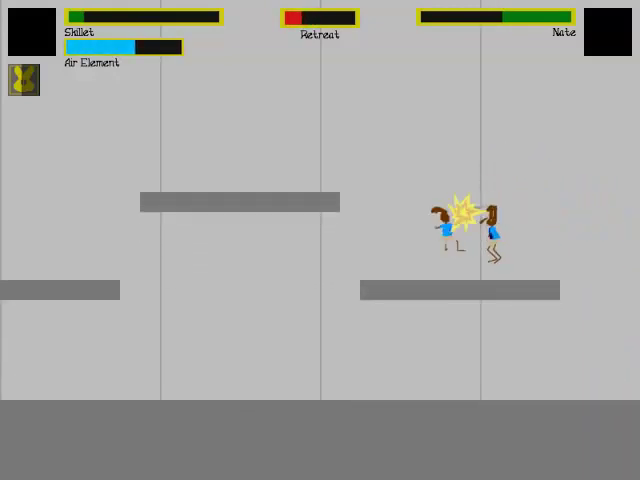
key("Left")
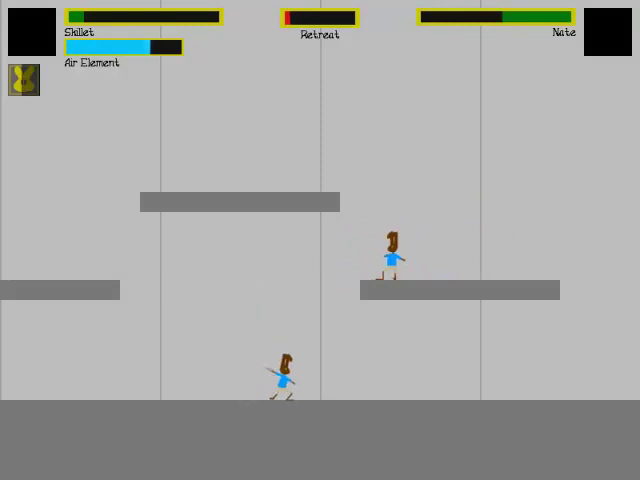
key("Up")
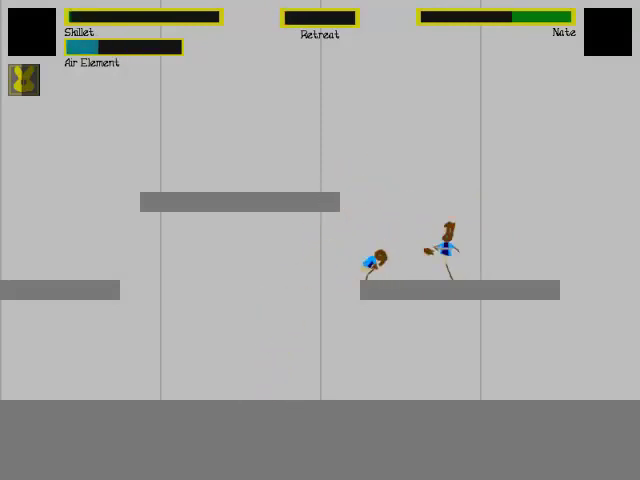
key("Up")
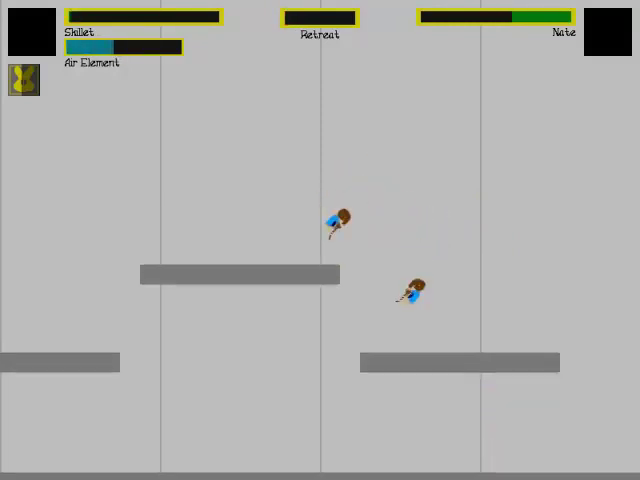
key("Up")
key("z")
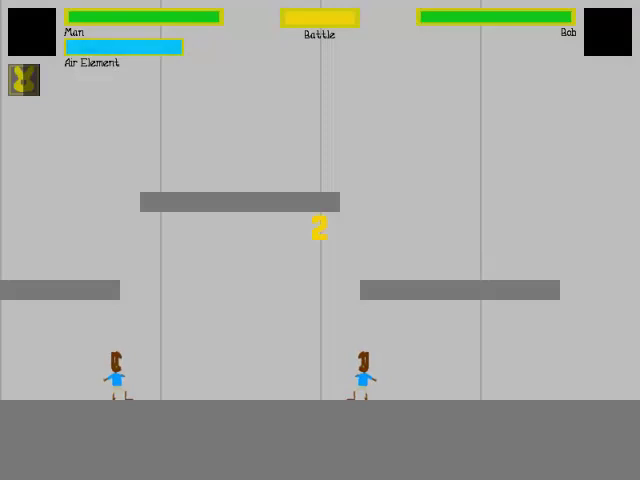
- Fight Bob as Man with slashes, clashes and platform jumps until Man falls
key("Right")
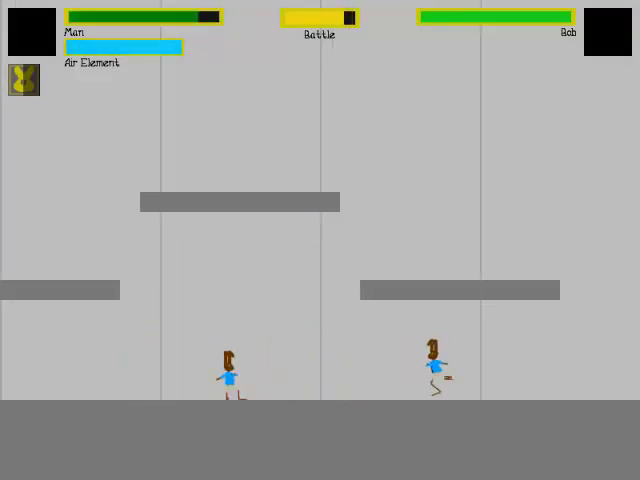
key("Right")
key("Left")
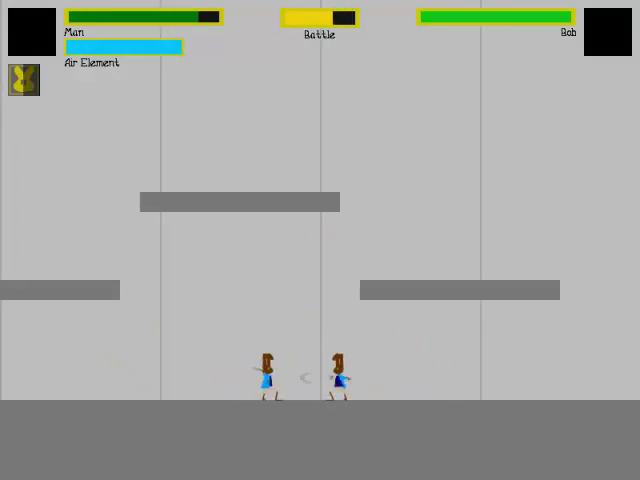
key("Right")
key("Right")
key("Right")
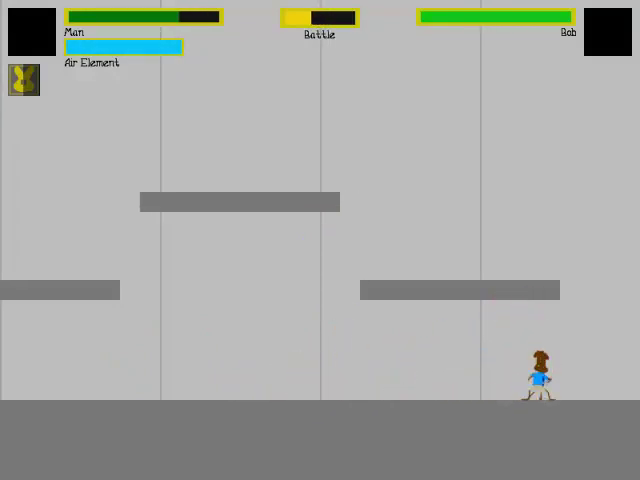
key("a")
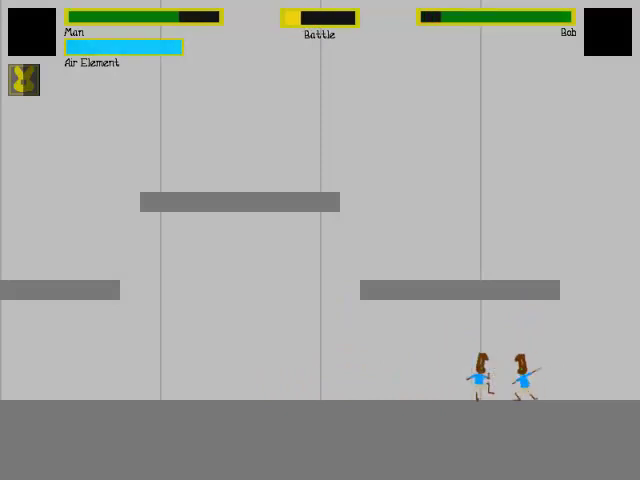
key("Up")
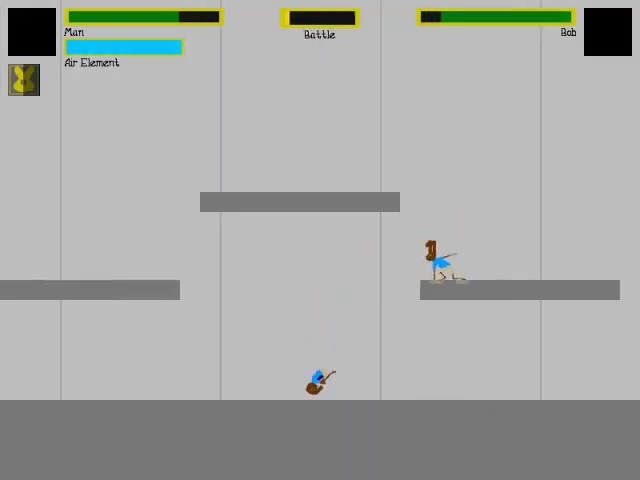
key("Up")
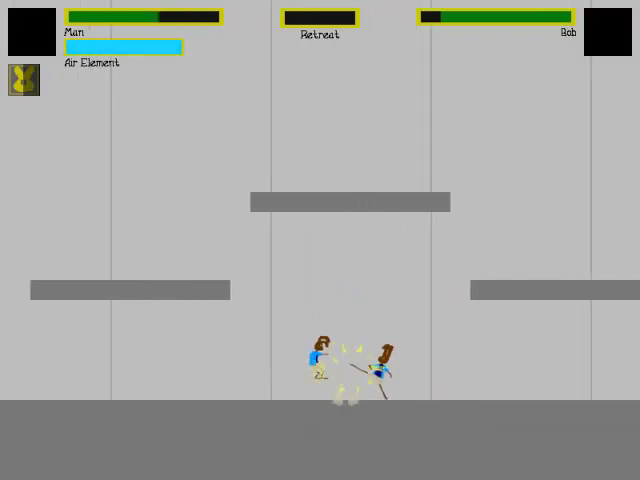
key("Left")
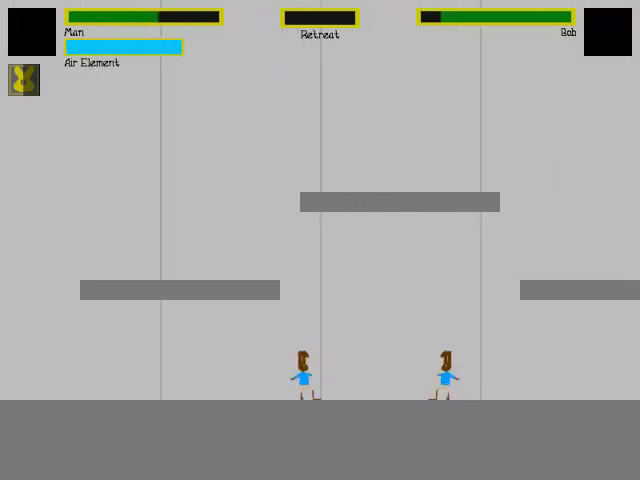
key("Right")
key("Up")
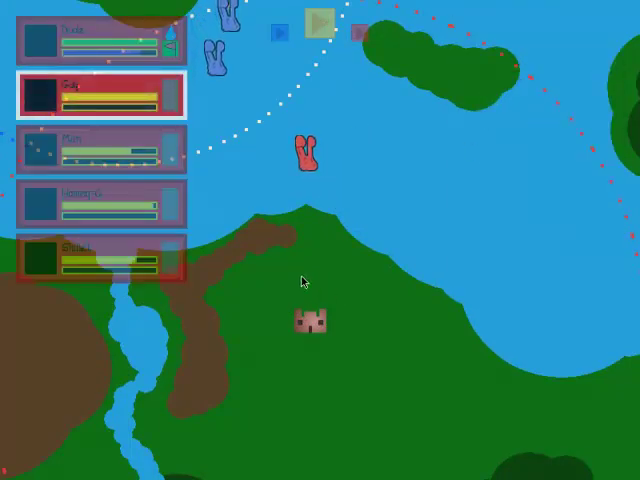
- Set a new map destination for the selected unit and await Dude's battle with Bob
left_click(229, 322)
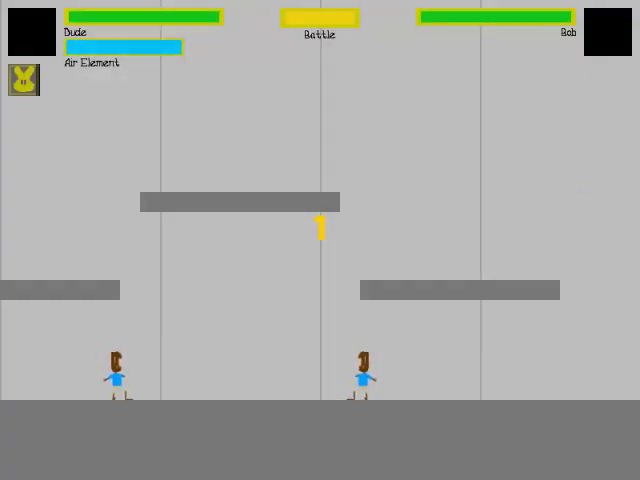
- Rush Bob and fight him across the middle and left platforms with air bursts and kicks
key("Right")
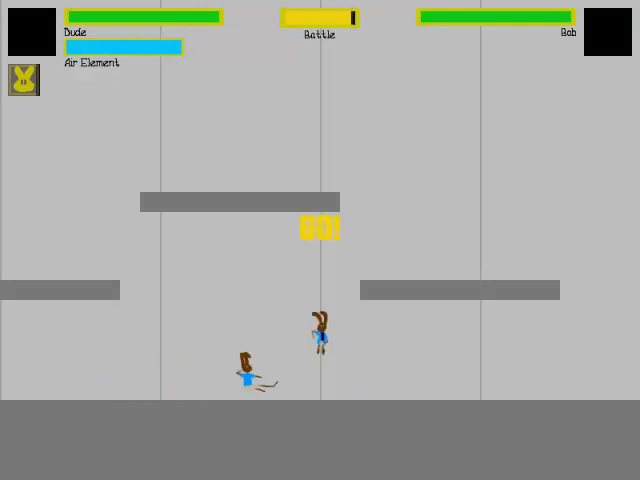
key("Up")
key("Up")
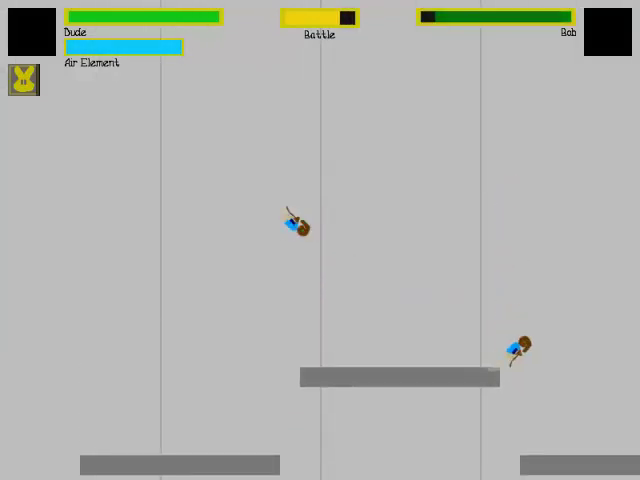
key("x")
key("Up")
key("x")
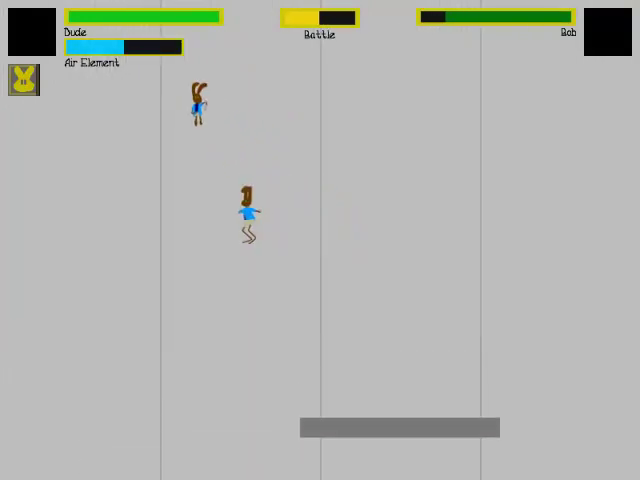
key("Left")
key("z")
key("z")
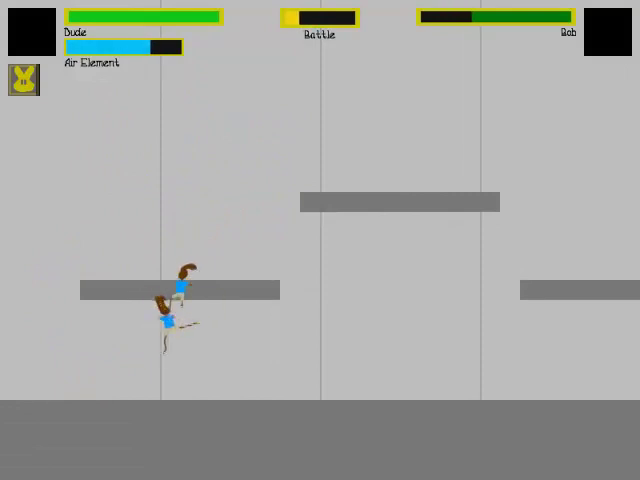
- Air-burst upward, drop to the floor, and air-attack Bob until he falls
key("x")
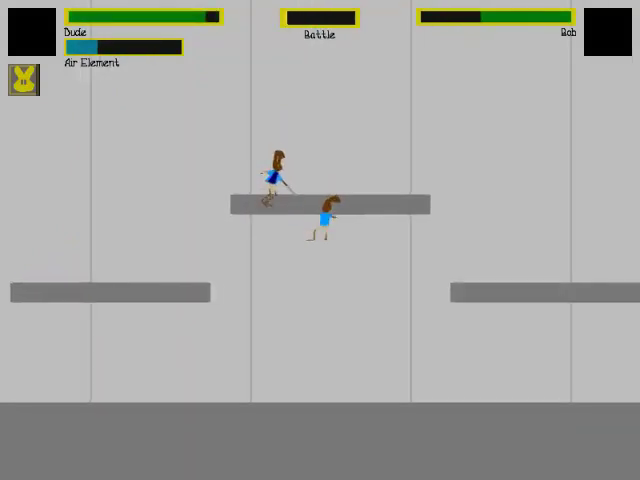
key("z")
key("Down")
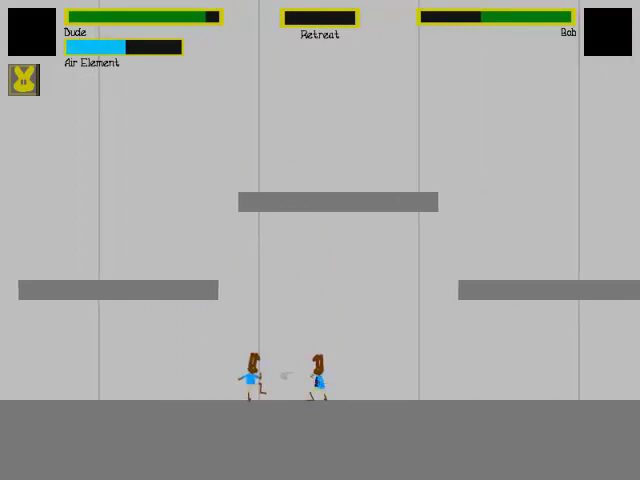
key("x")
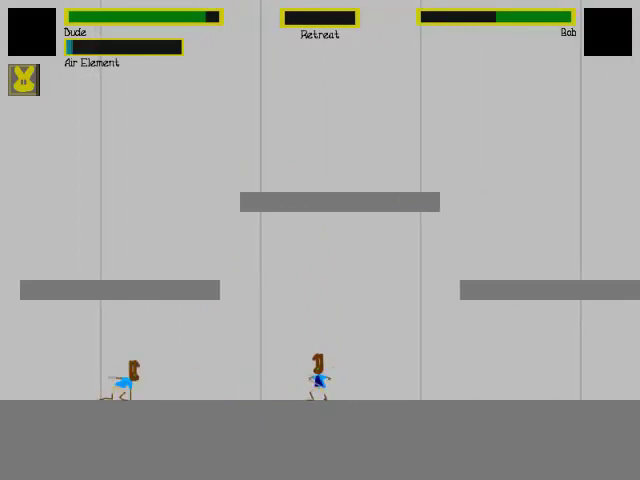
key("Up")
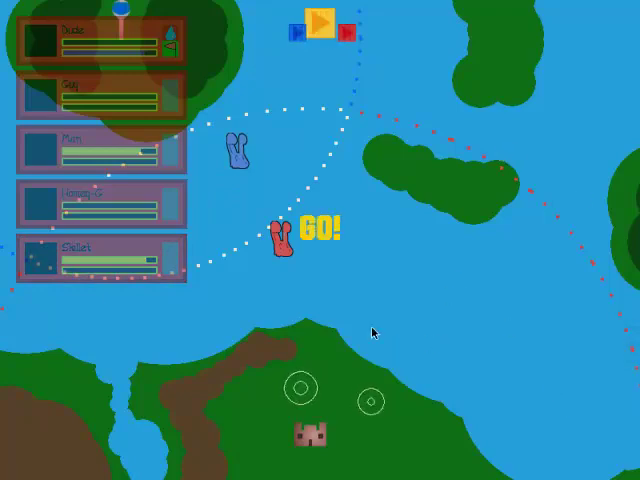
- Drag a selected map unit onto the red enemy beside the fortress to start Guy versus Dude
left_click(278, 242)
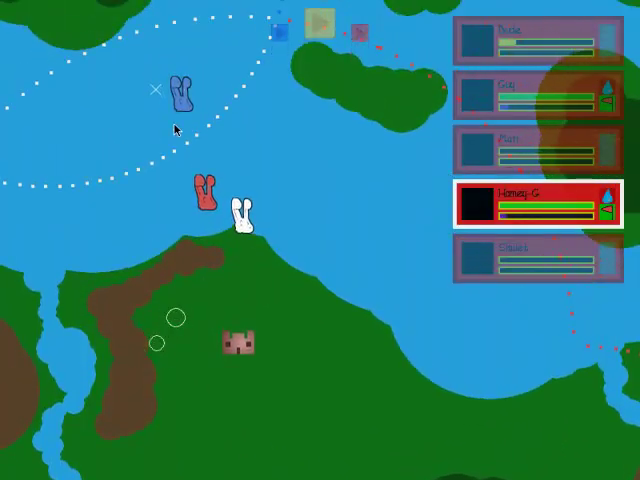
left_click_drag(243, 224, 167, 346)
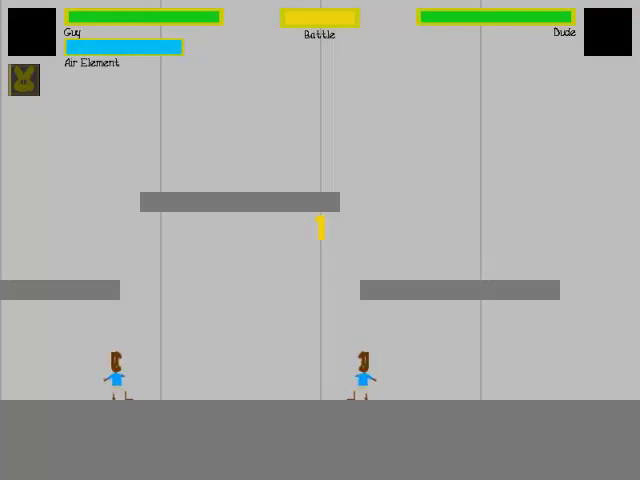
- Charge Dude, hit him with an Air Element attack, and chase him right until he drops
key("Right")
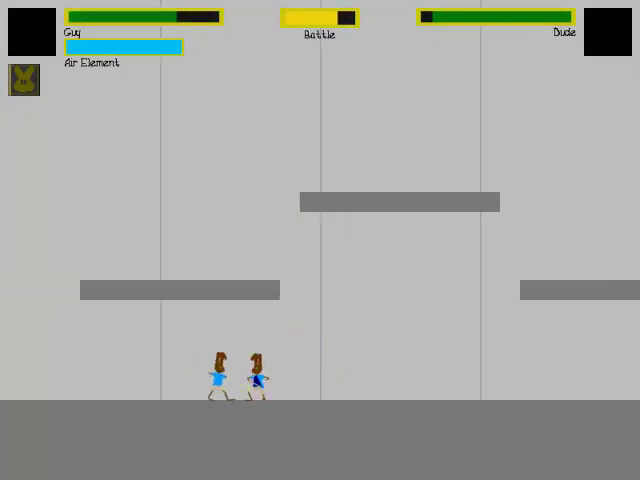
key("Left")
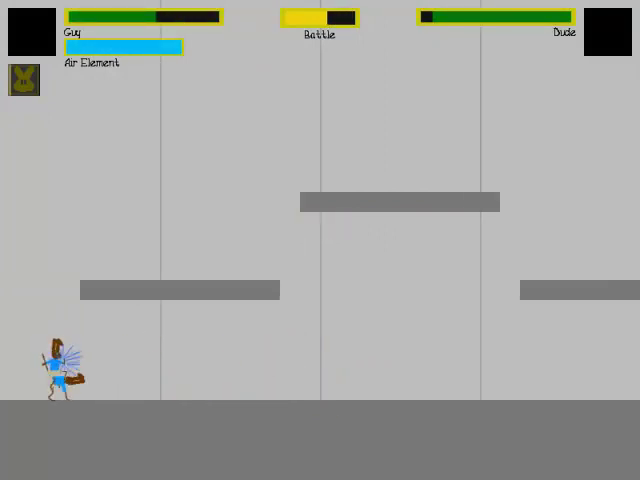
key("Up")
key("Right")
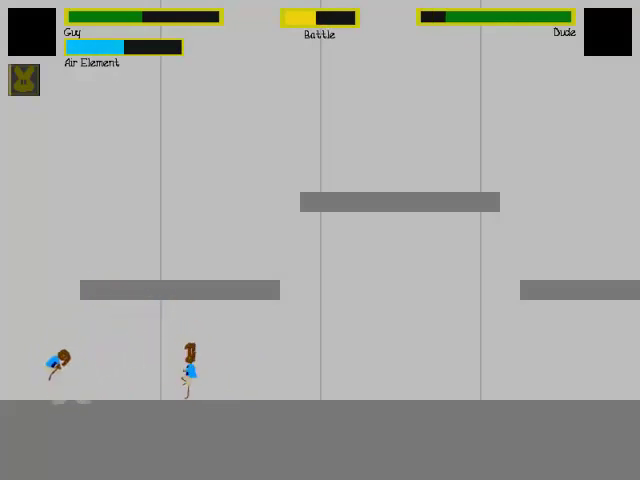
key("Right")
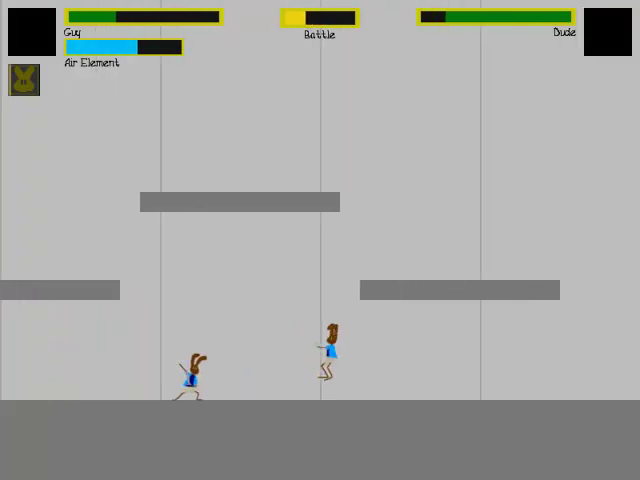
key("Right")
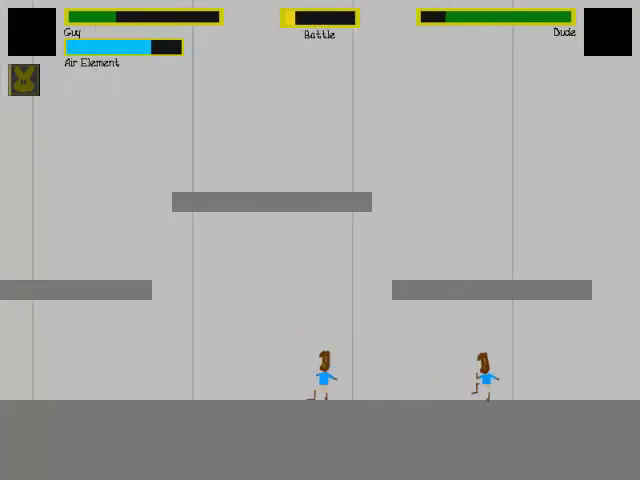
- Re-engage Dude after a high air launch, pushing him back with repeated strikes
key("Right")
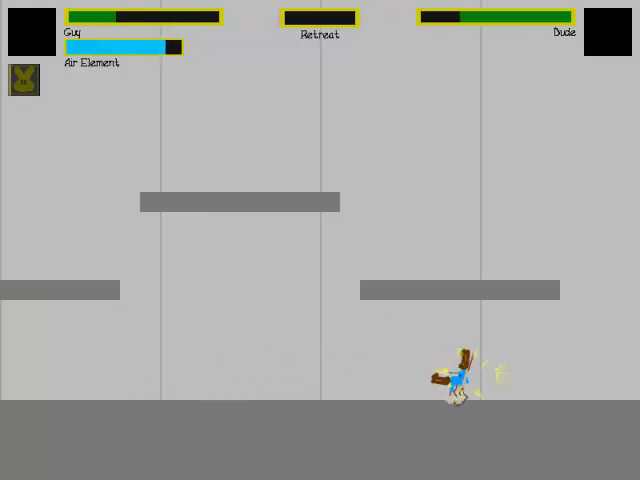
key("Up")
key("Right")
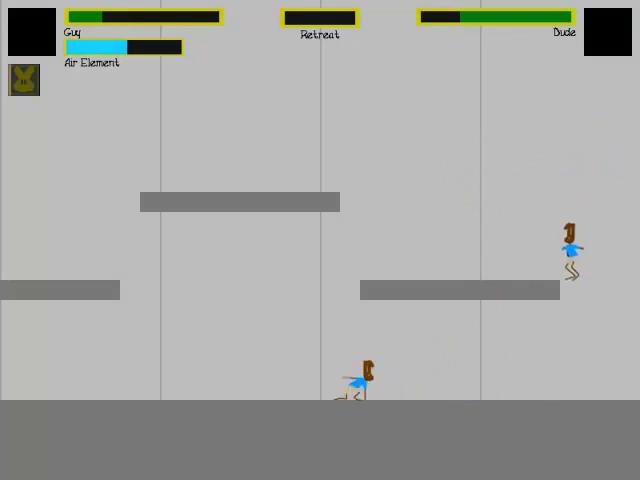
key("Right")
key("Left")
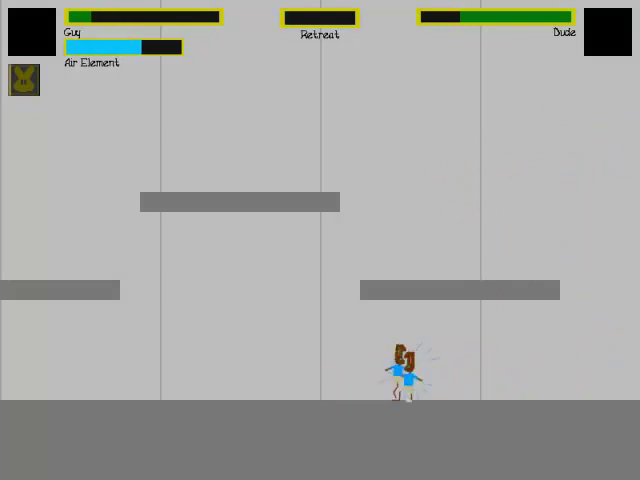
key("Left")
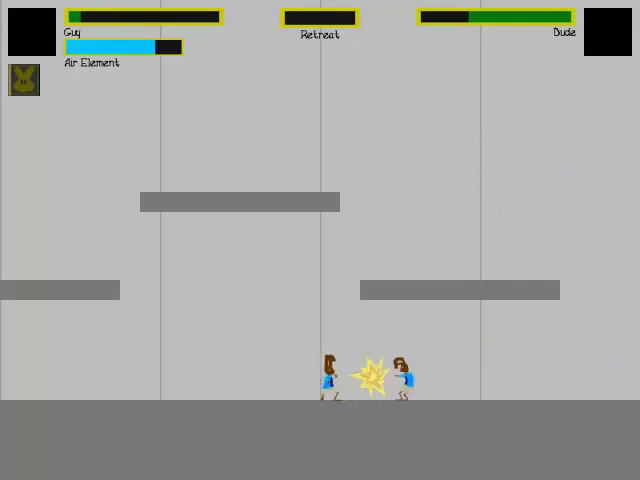
key("Right")
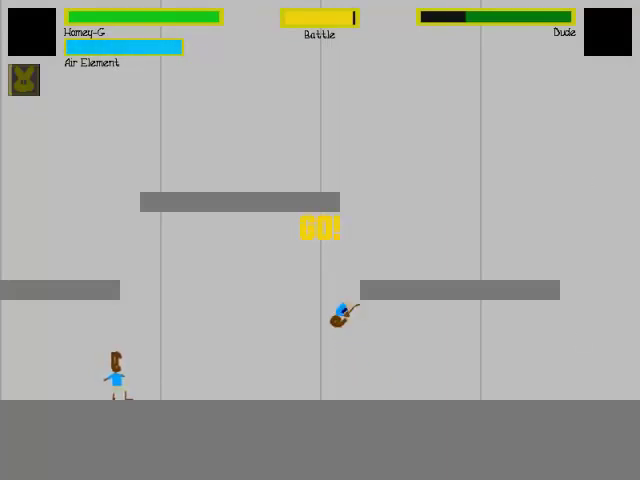
- Spend Air Element on special moves, land lunging hits, and blast Dude down before backing off
key("Up")
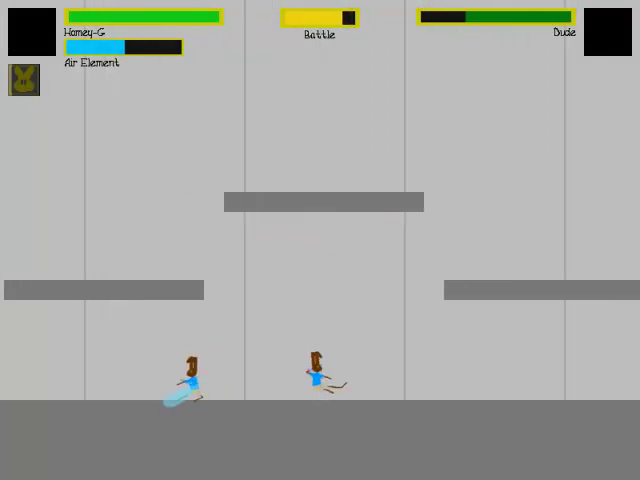
key("Up")
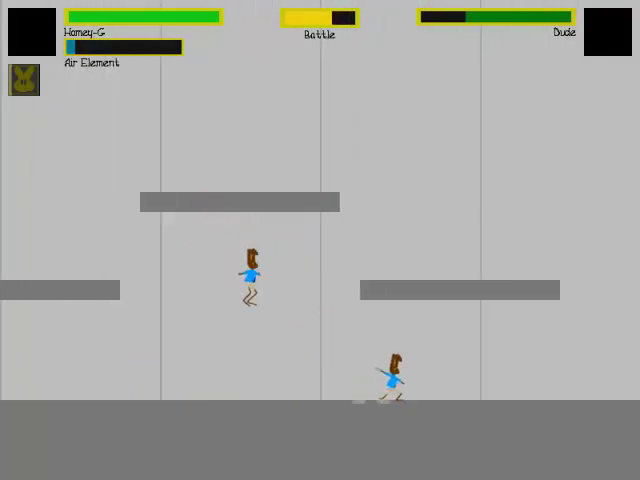
key("a")
key("Left")
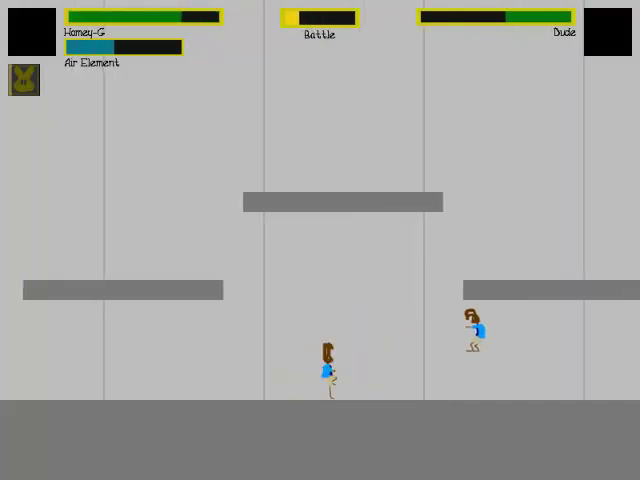
key("Right")
key("Up")
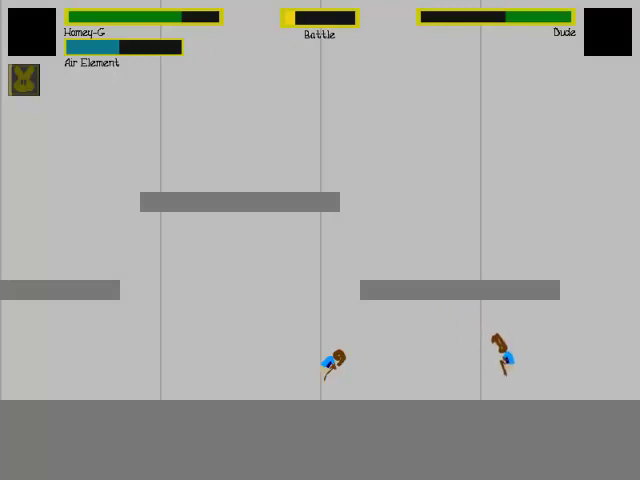
key("Left")
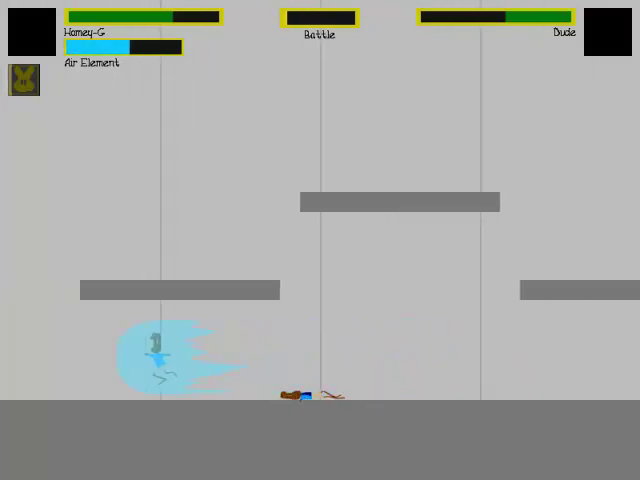
key("Left")
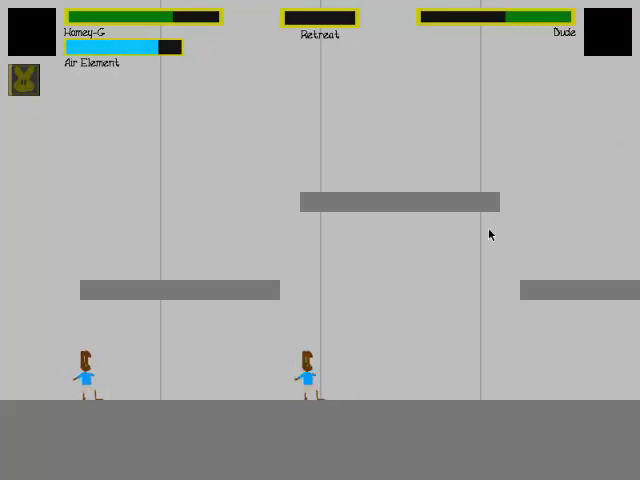
- Re-engage Dude from the upper platform with air attacks and jump kicks until the battle ends
key("Right")
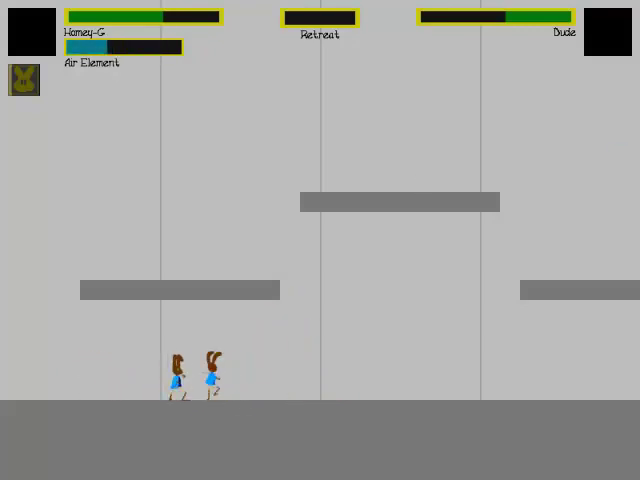
key("Up")
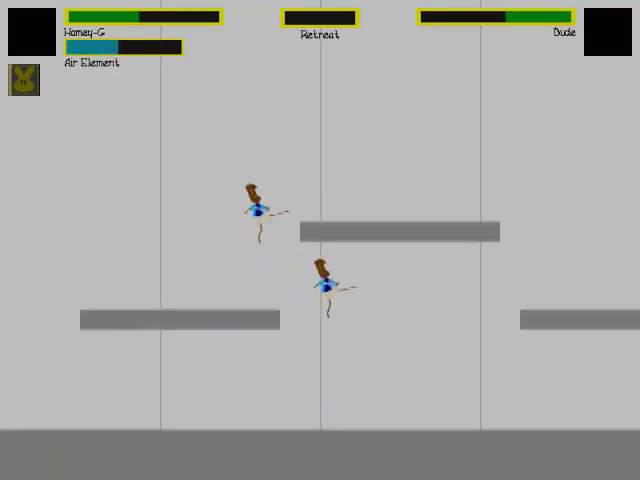
key("Up")
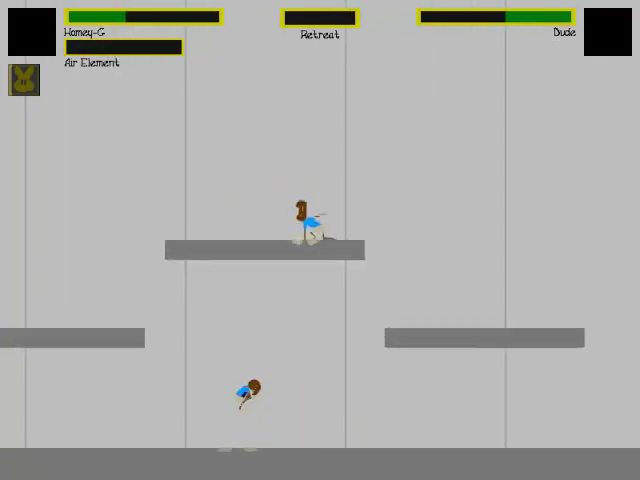
key("Up")
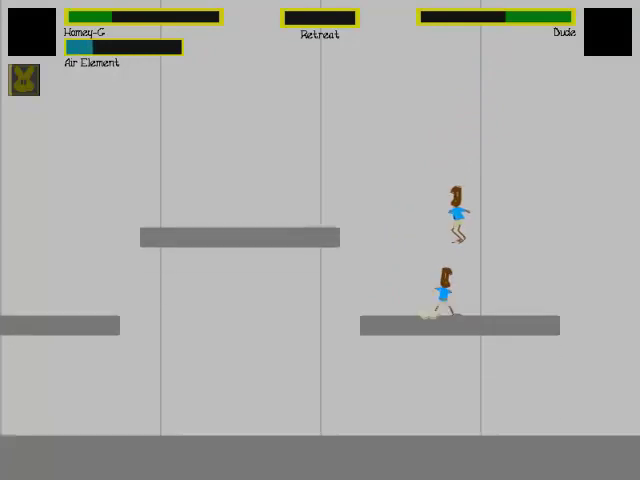
key("Up")
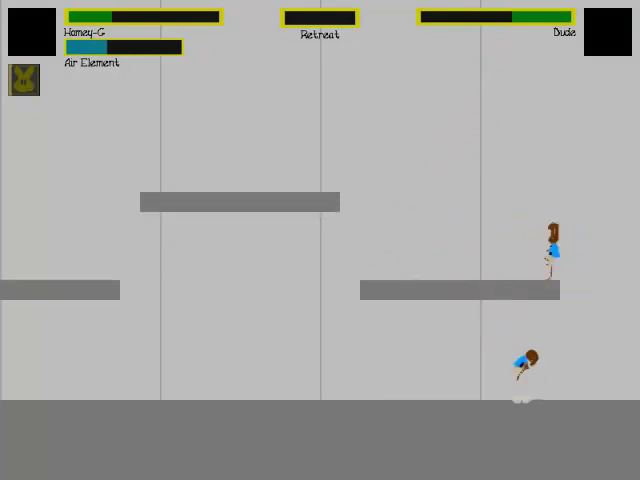
key("Up")
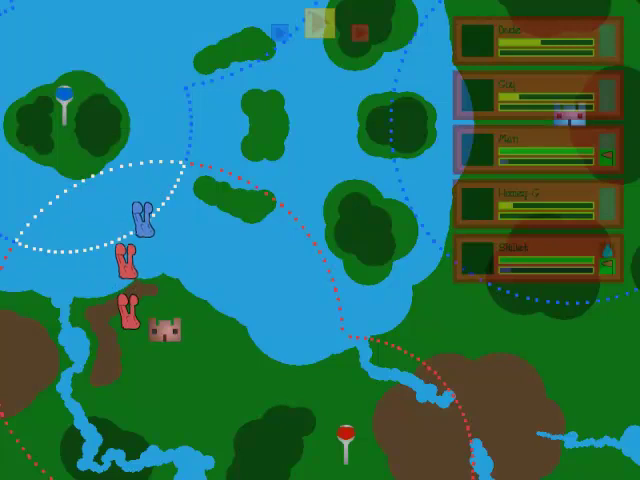
- Select Skillet's unit on the lake map and send it against the adjacent enemy
left_click(149, 265)
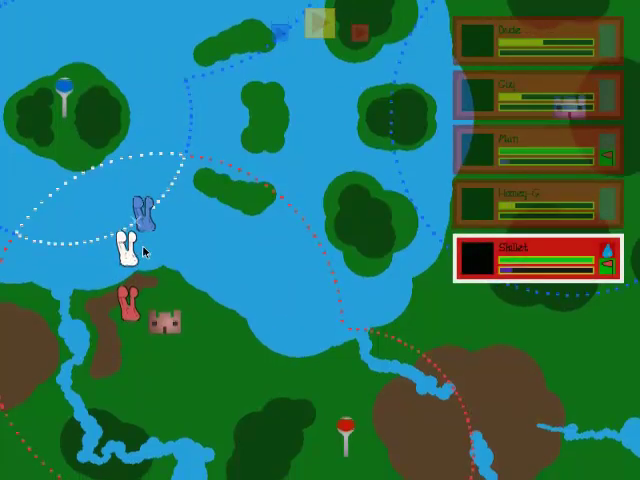
left_click(155, 200)
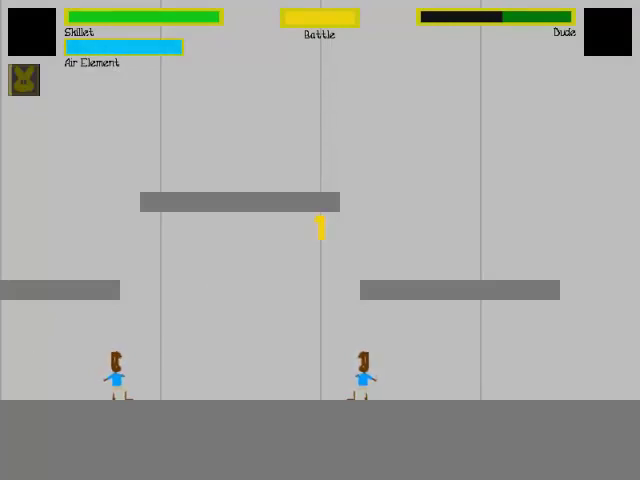
- Rush Dude with aerial attacks, knocking him upward with repeated strikes
key("Right")
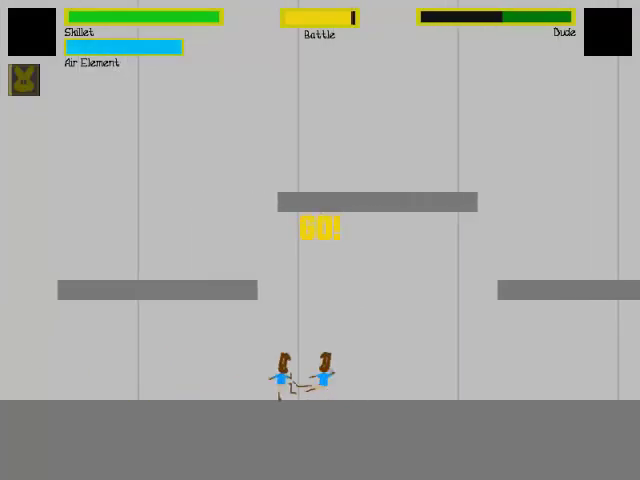
key("x")
key("Up")
key("c")
key("x")
key("Left")
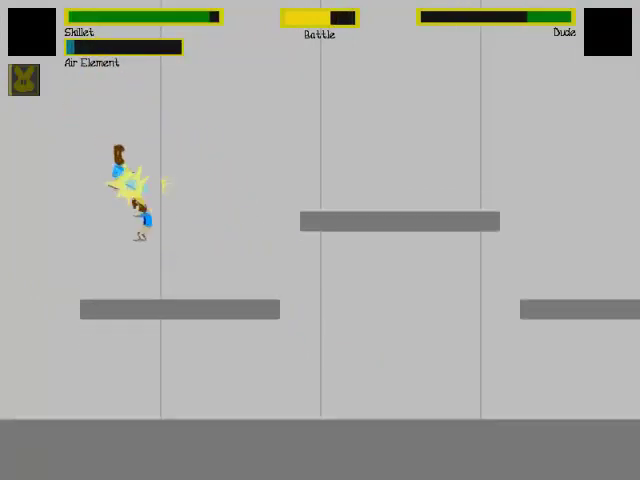
- Trade blows with Dude on the left platform, then land the finishing blow
key("x")
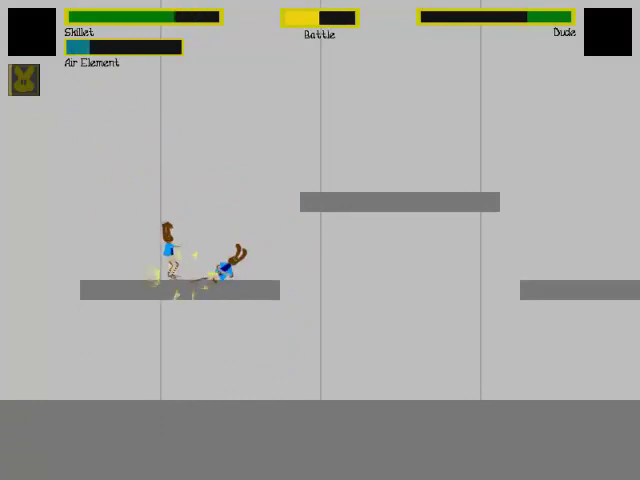
key("x")
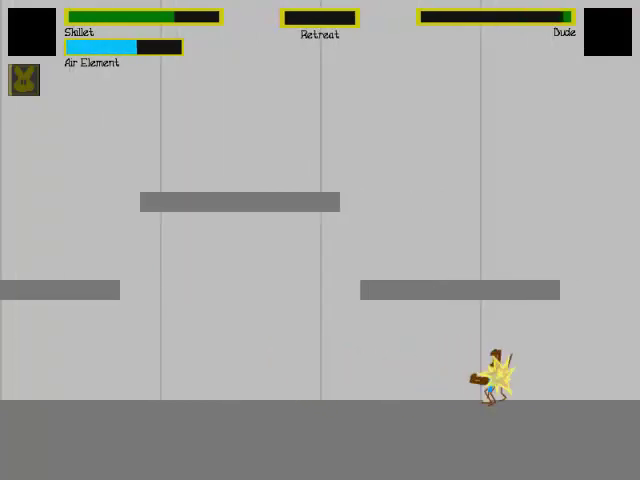
key("Up")
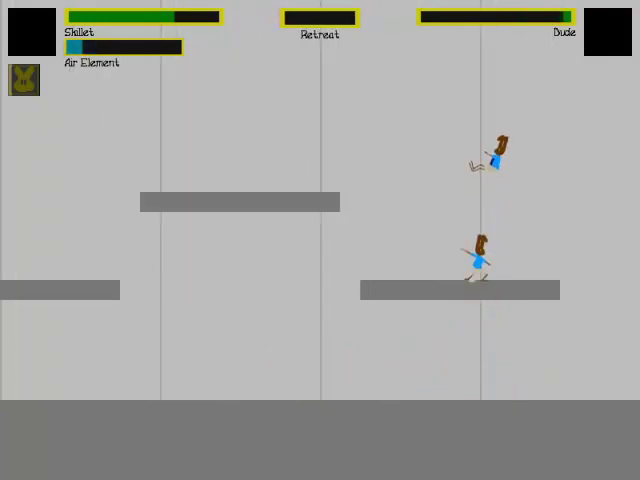
key("x")
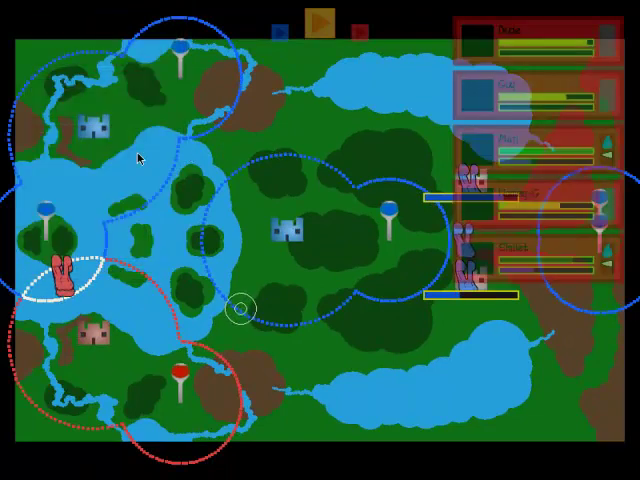
- Move a unit to the grassy gap by the lake and send Dude's unit into battle
left_click(240, 313)
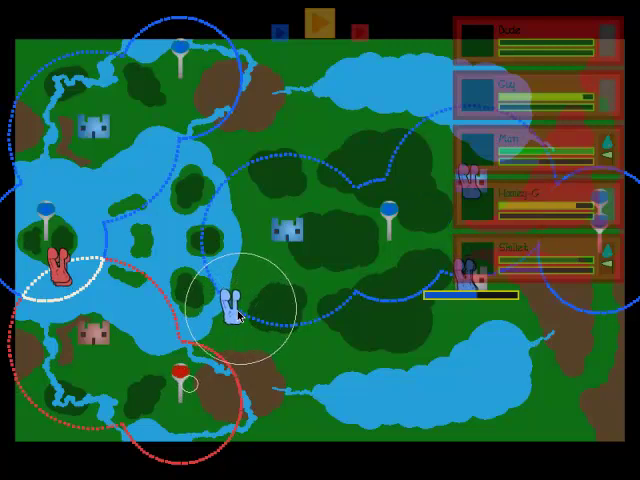
left_click(190, 388)
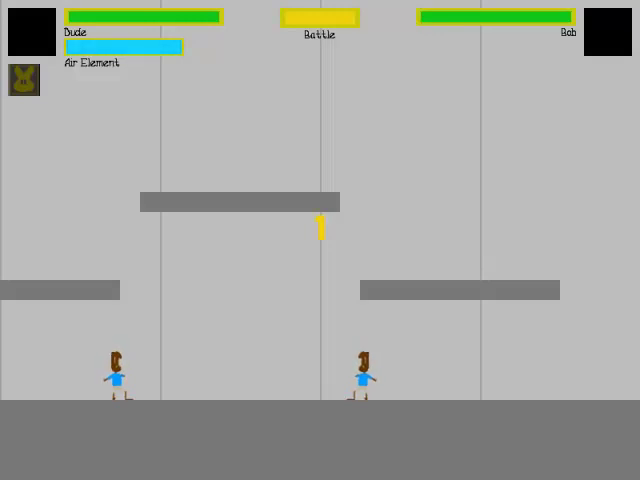
- Leap at Bob, knock him back with an air attack, and clash before jumping away
key("Up")
key("Right")
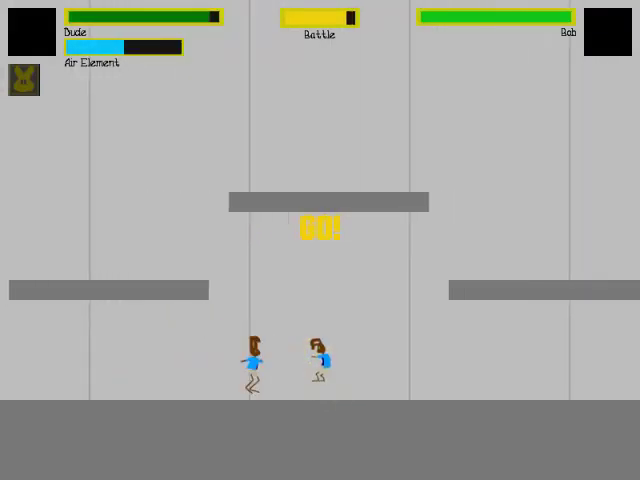
key("Right")
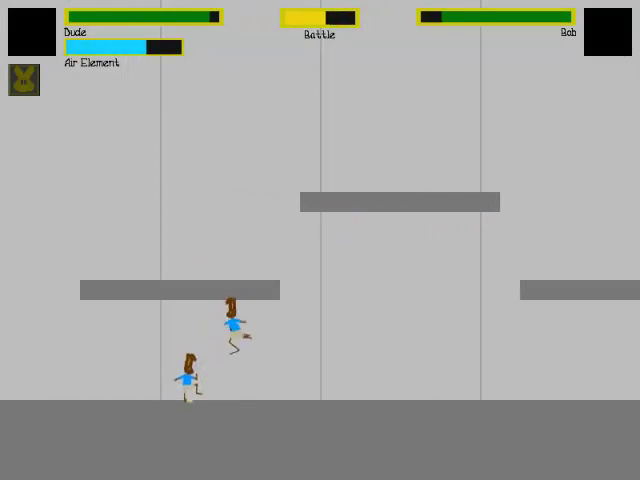
key("space")
key("Left")
key("space")
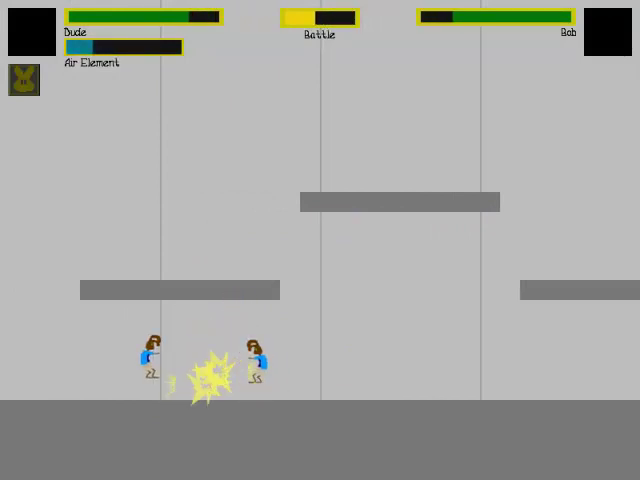
key("Up")
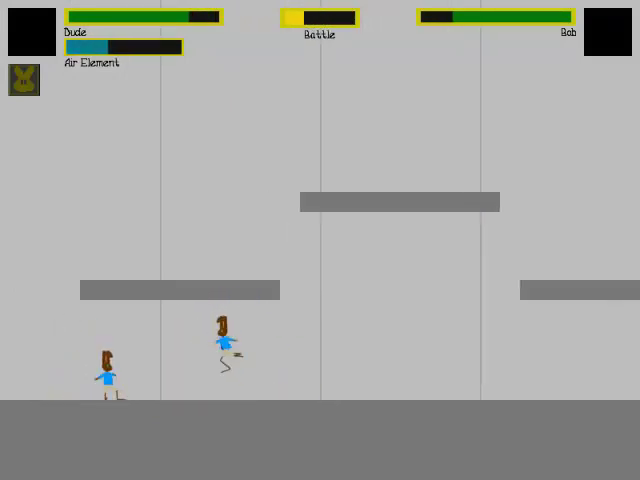
- Charge Bob with an energy ball and air attack, then retreat toward the left edge
key("Right")
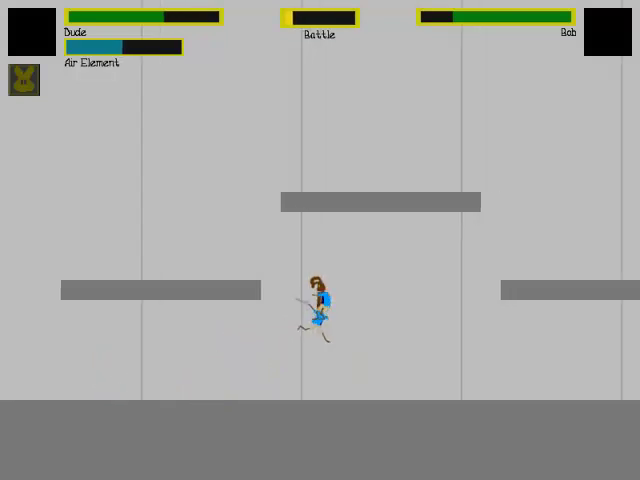
key("space")
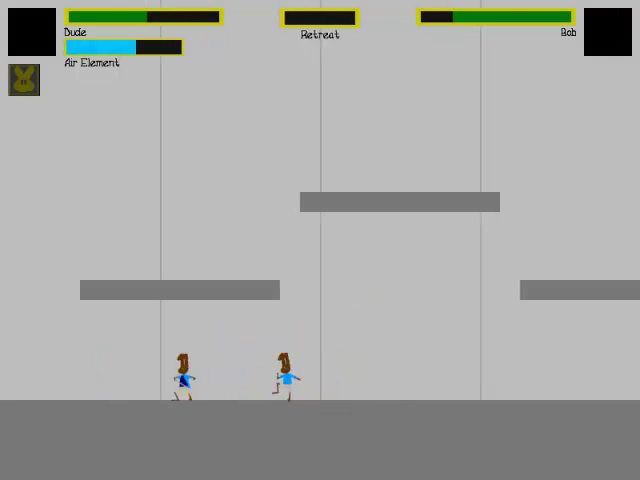
key("Left")
key("Left")
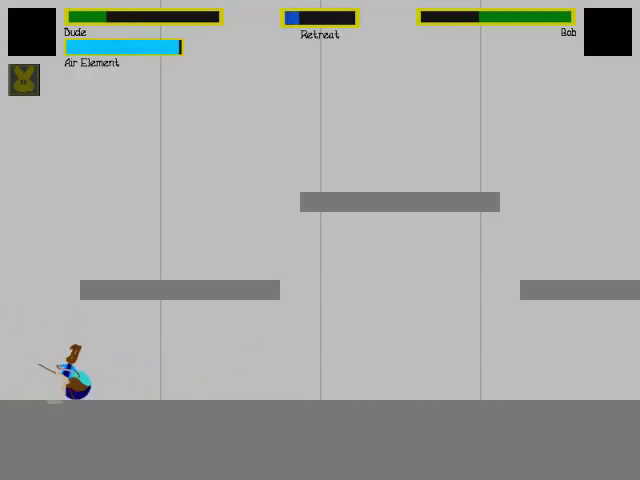
key("Right")
key("Right")
key("Left")
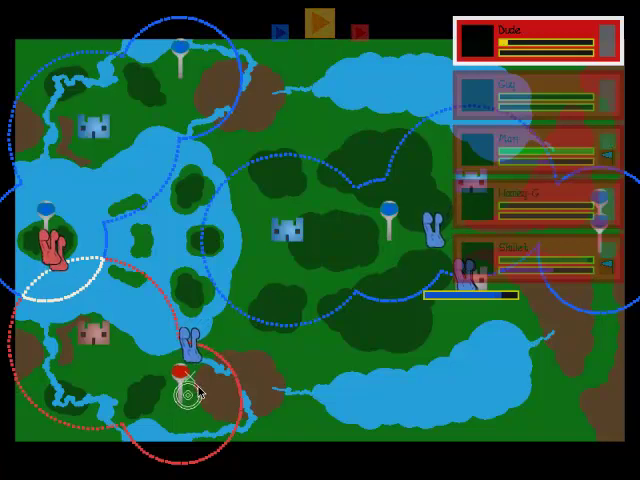
- Send the unit at the red flag out to engage Bob
left_click(198, 392)
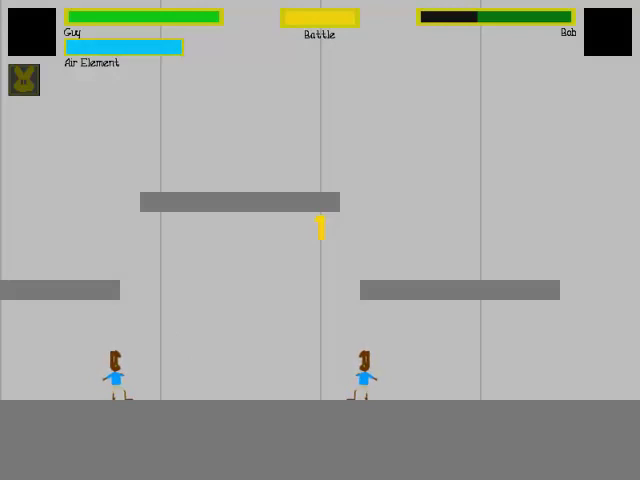
- Dash and jump at Bob, chasing him across the floor while trading hits
key("Right")
key("Up")
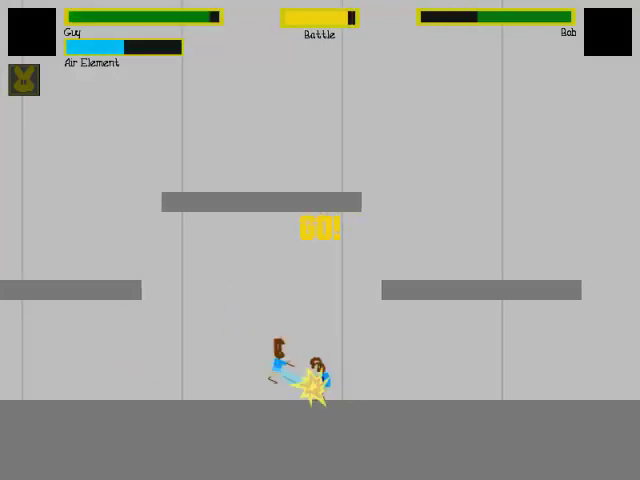
key("Right")
key("Up")
key("Right")
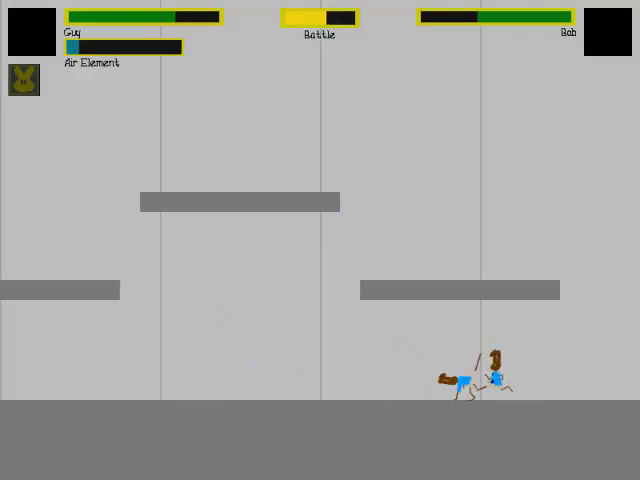
key("Left")
key("Up")
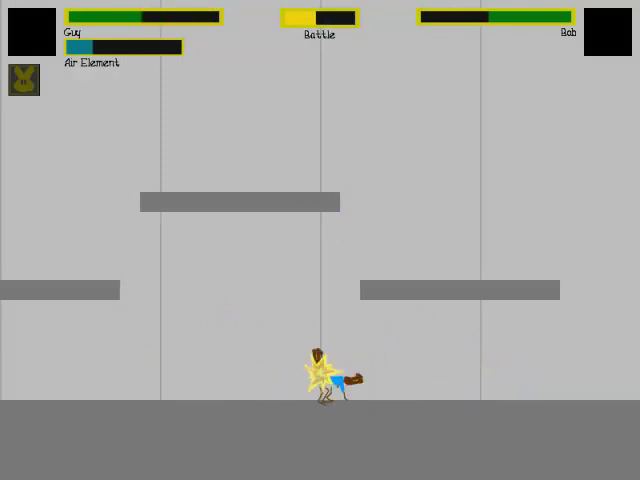
- Fight Bob across the platforms with an air attack, chasing him left until FINISH
key("Up")
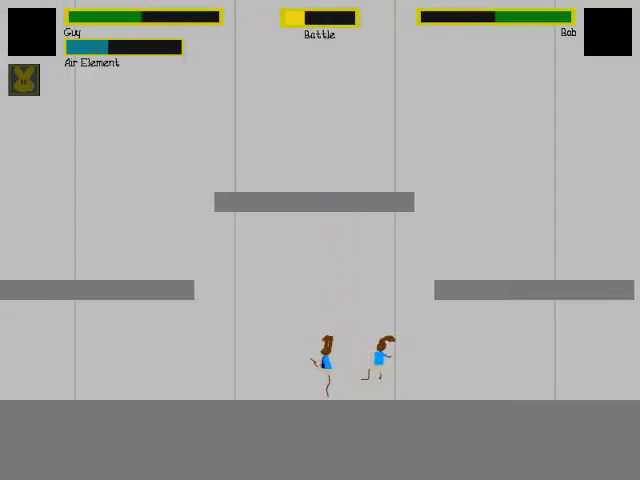
key("Right")
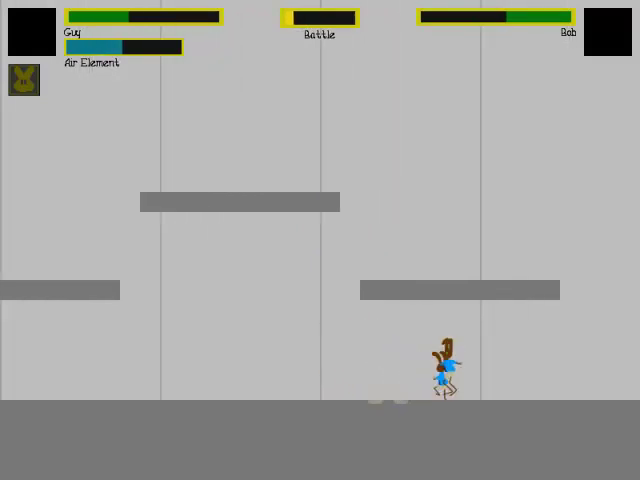
key("Up")
key("space")
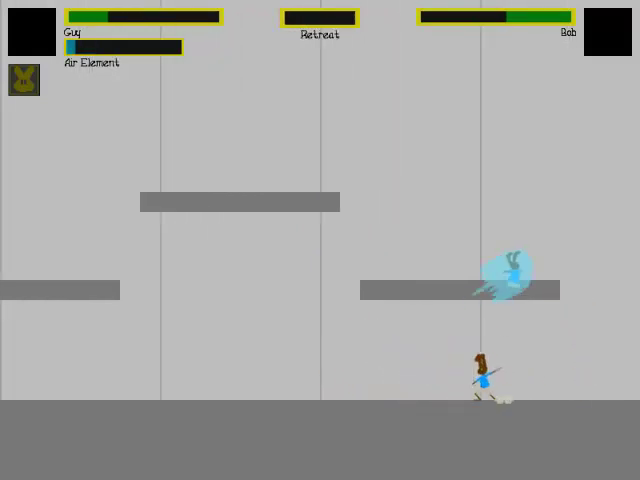
key("Left")
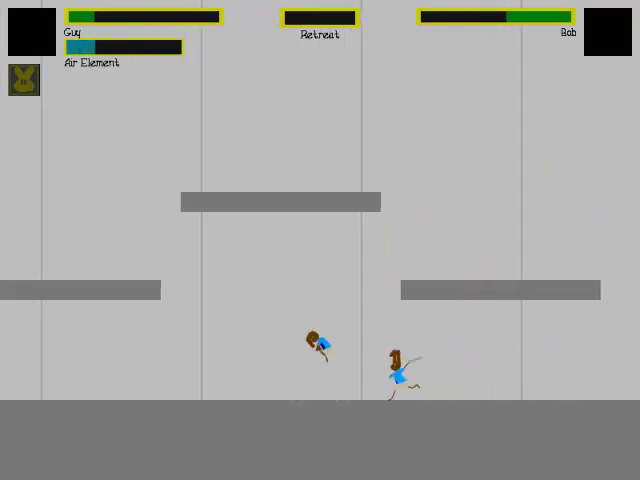
key("Up")
key("Left")
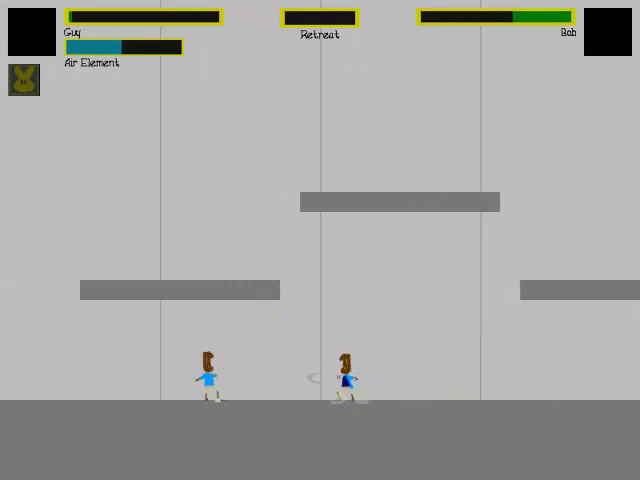
key("Left")
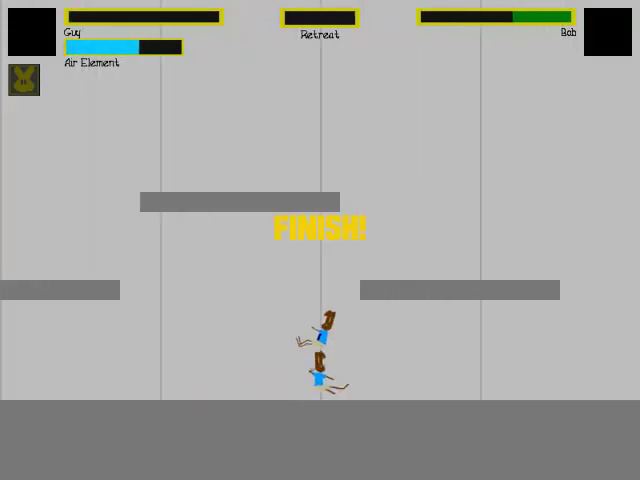